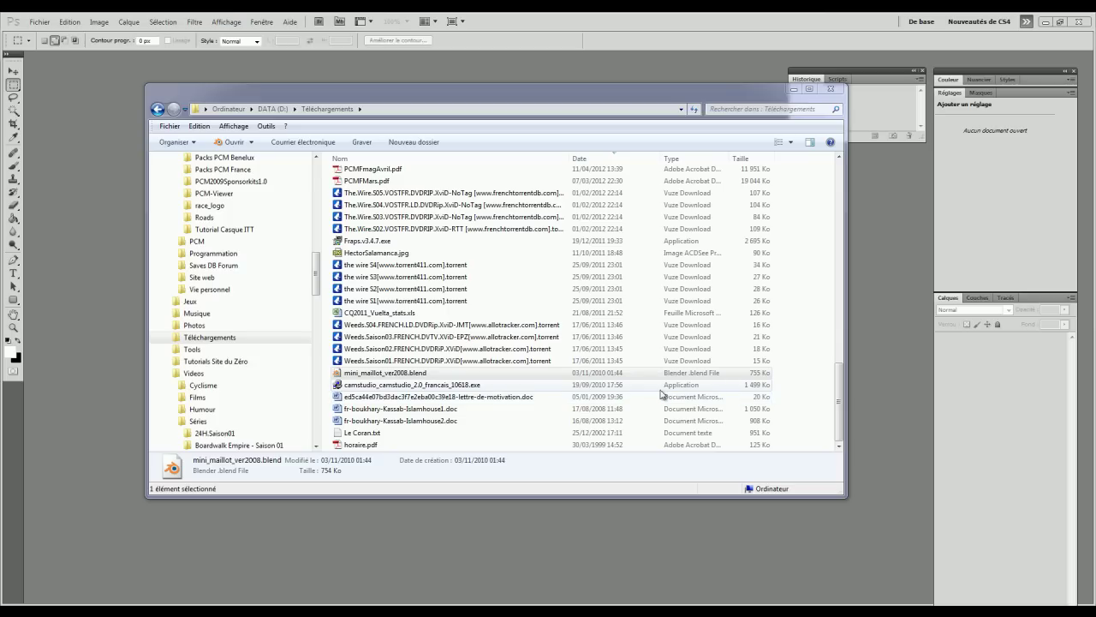
Step: Open mini_maillot_ver2008.blend in Blender to inspect the jersey model, then return to Photoshop
{"action": "double_click", "coordinate": [396, 373]}
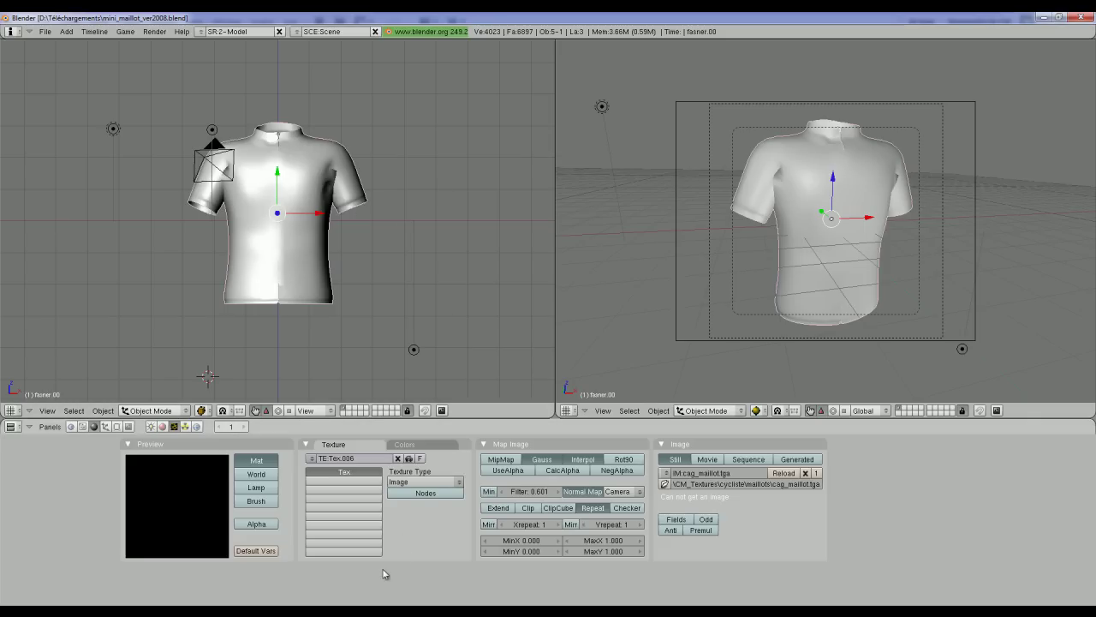
{"action": "left_click", "coordinate": [364, 538]}
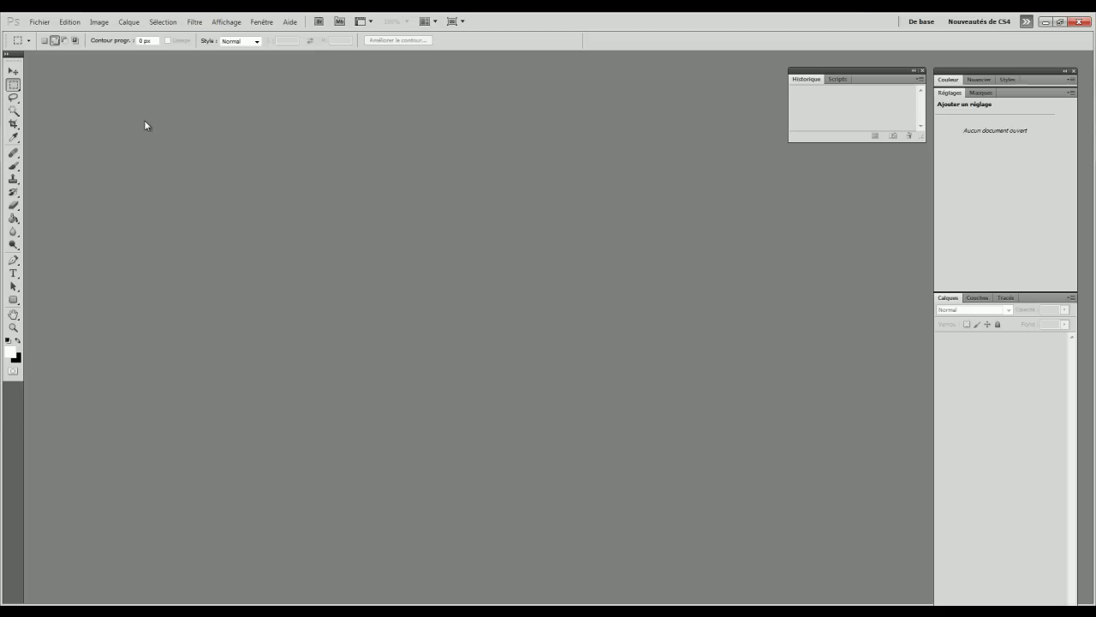
Step: Open the recent file Barloworld_2007.png and zoom the view to 200%
{"action": "left_click", "coordinate": [41, 22]}
{"action": "mouse_move", "coordinate": [74, 99]}
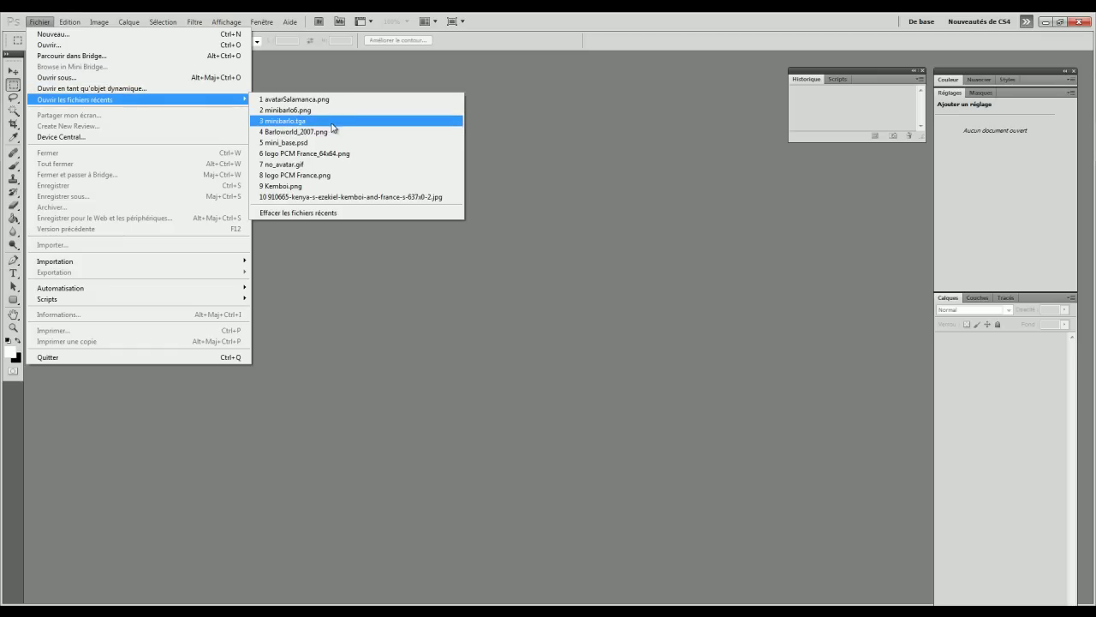
{"action": "left_click", "coordinate": [340, 132]}
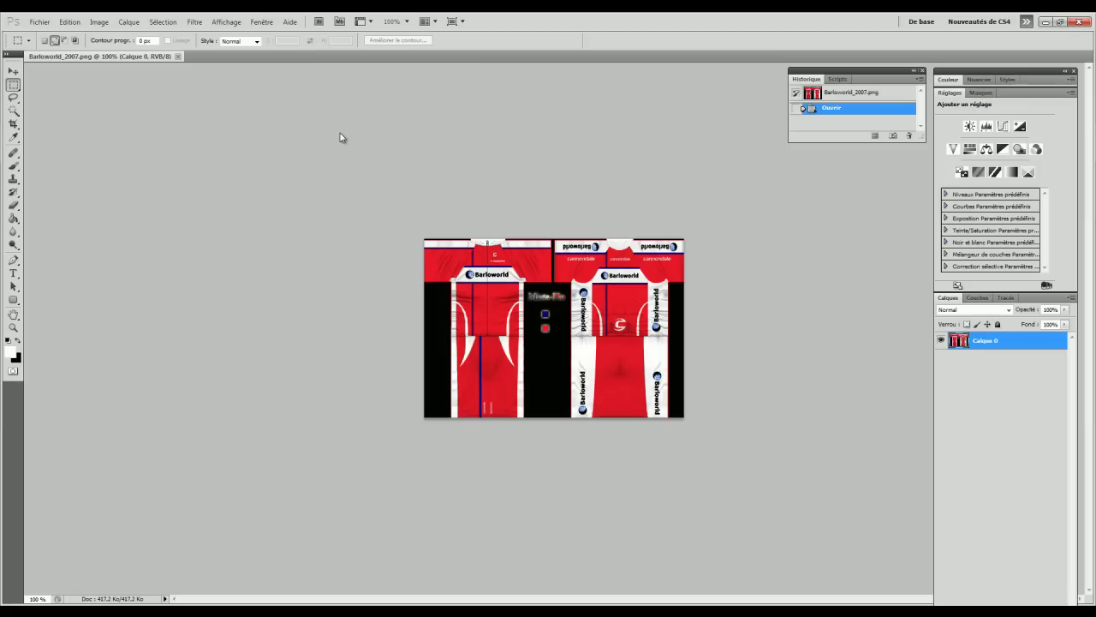
{"action": "left_click", "coordinate": [389, 21]}
{"action": "type", "text": "0"}
{"action": "key", "text": "Return"}
{"action": "left_click", "coordinate": [329, 81]}
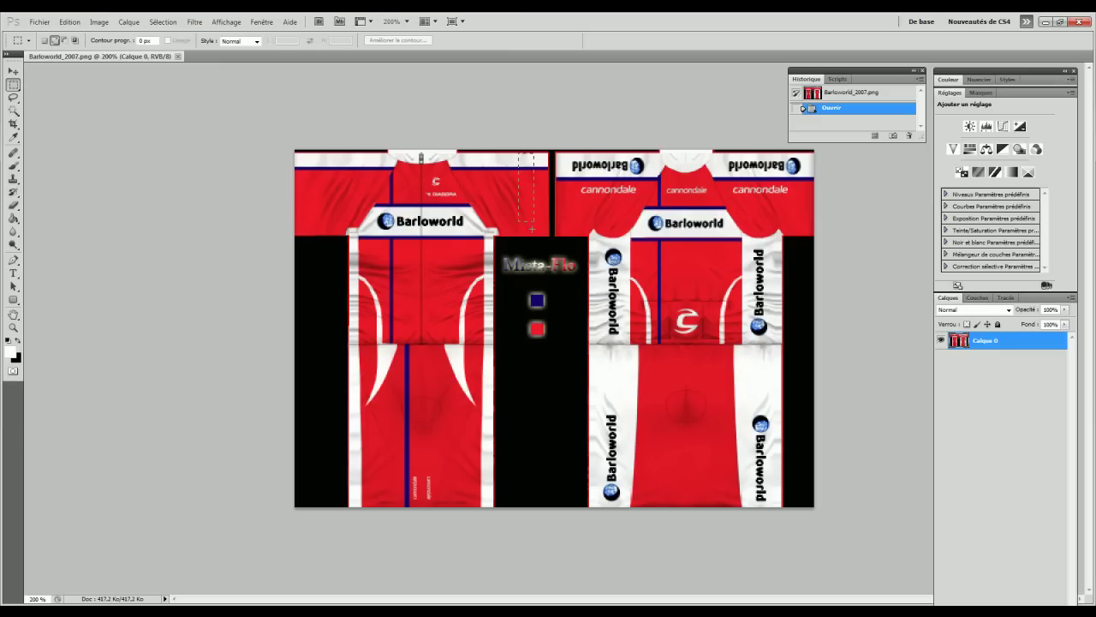
Step: Stretch a narrow strip of the top-left panel rightward to close the gap, then marquee the right jersey's side panel
{"action": "left_click_drag", "start_coordinate": [532, 229], "coordinate": [533, 237]}
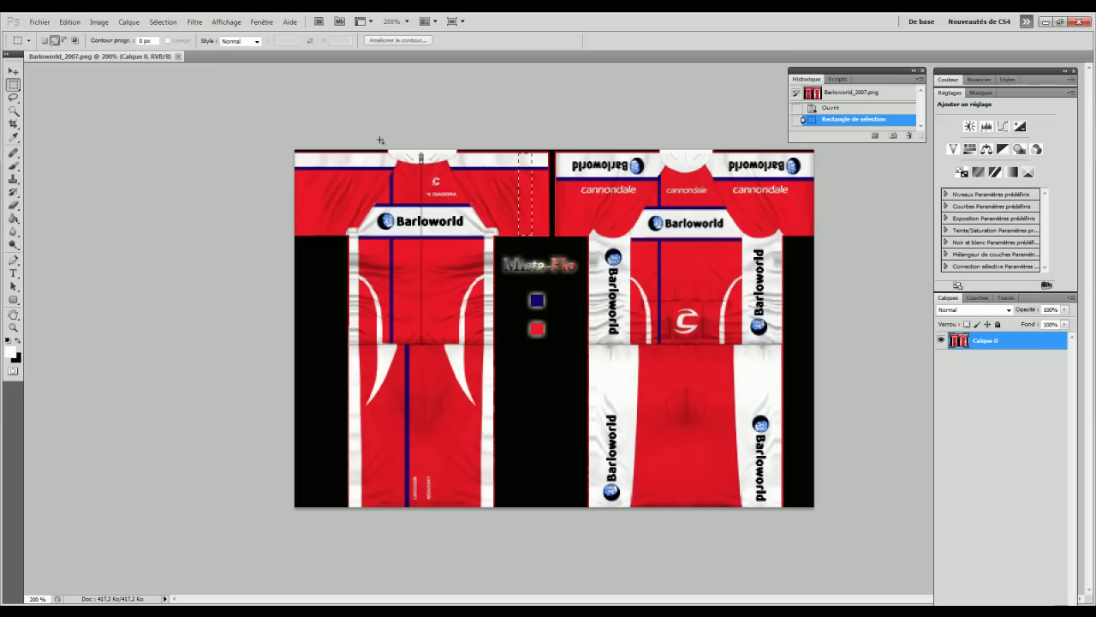
{"action": "left_click", "coordinate": [69, 21]}
{"action": "left_click", "coordinate": [176, 233]}
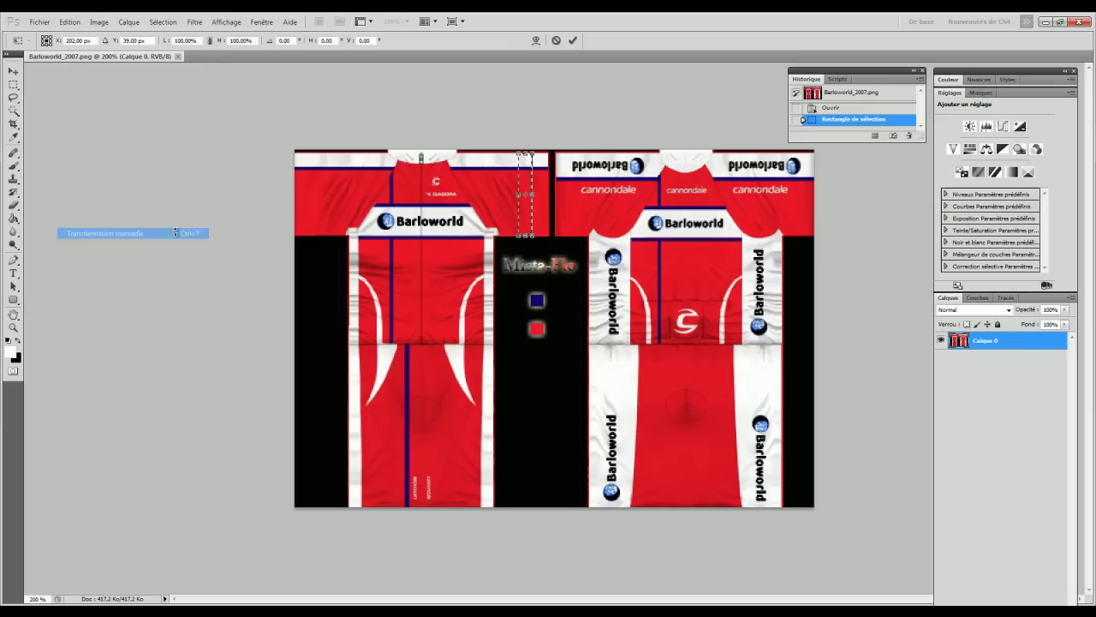
{"action": "left_click_drag", "start_coordinate": [532, 195], "coordinate": [560, 196]}
{"action": "key", "text": "Return"}
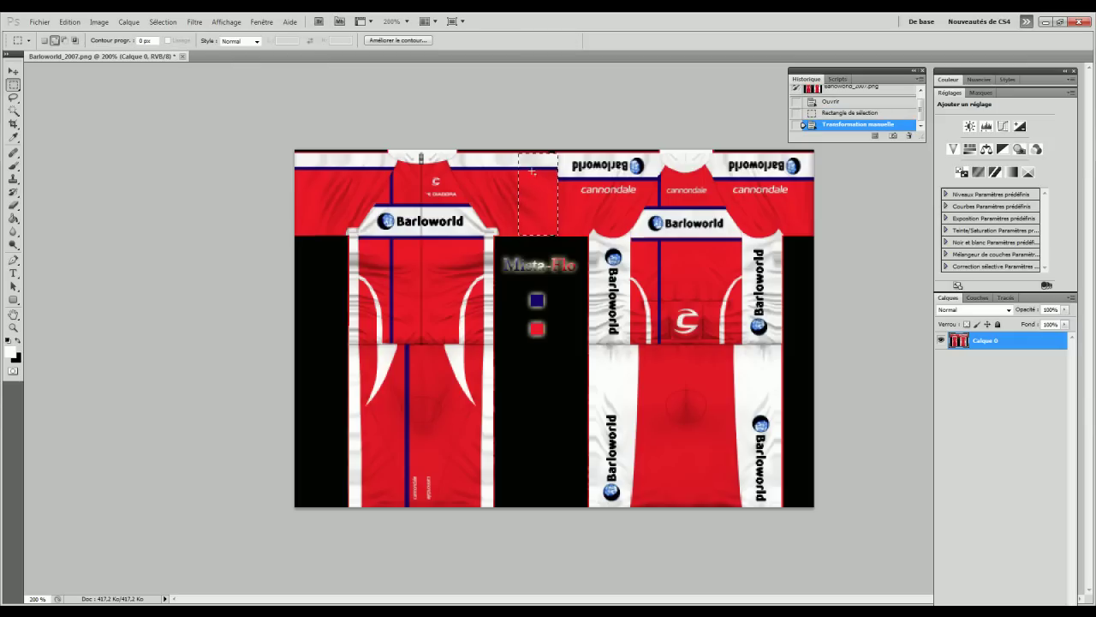
{"action": "right_click", "coordinate": [531, 171]}
{"action": "left_click", "coordinate": [553, 176]}
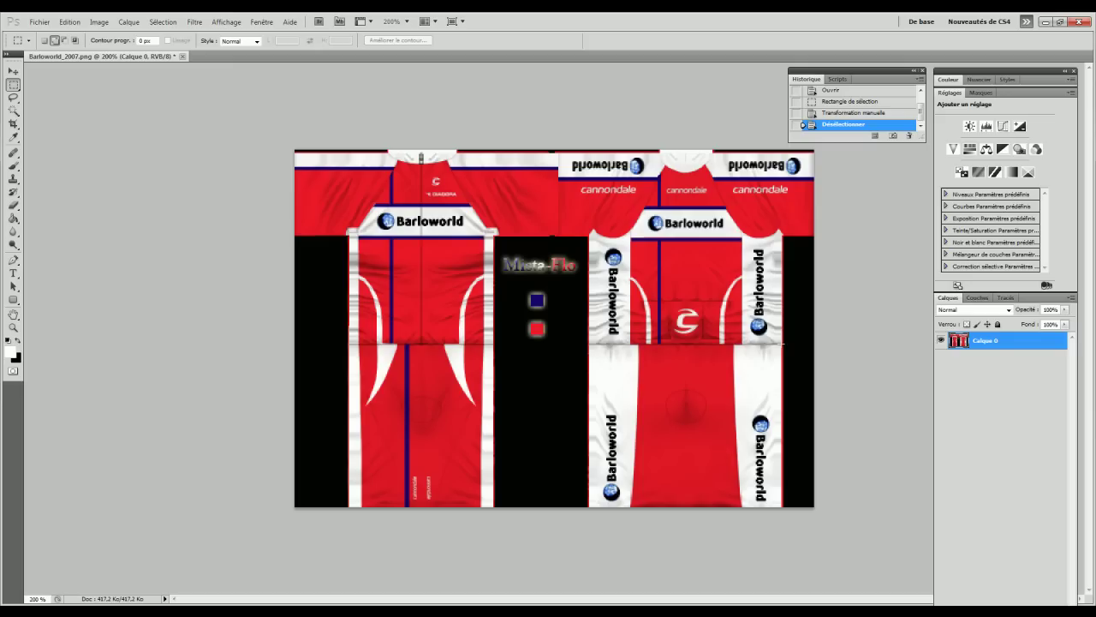
{"action": "left_click_drag", "start_coordinate": [782, 345], "coordinate": [747, 307]}
{"action": "left_click_drag", "start_coordinate": [730, 253], "coordinate": [720, 235]}
Step: Paste the Barloworld side panel as a new layer and move it onto the left jersey's side
{"action": "left_click_drag", "start_coordinate": [720, 234], "coordinate": [720, 234]}
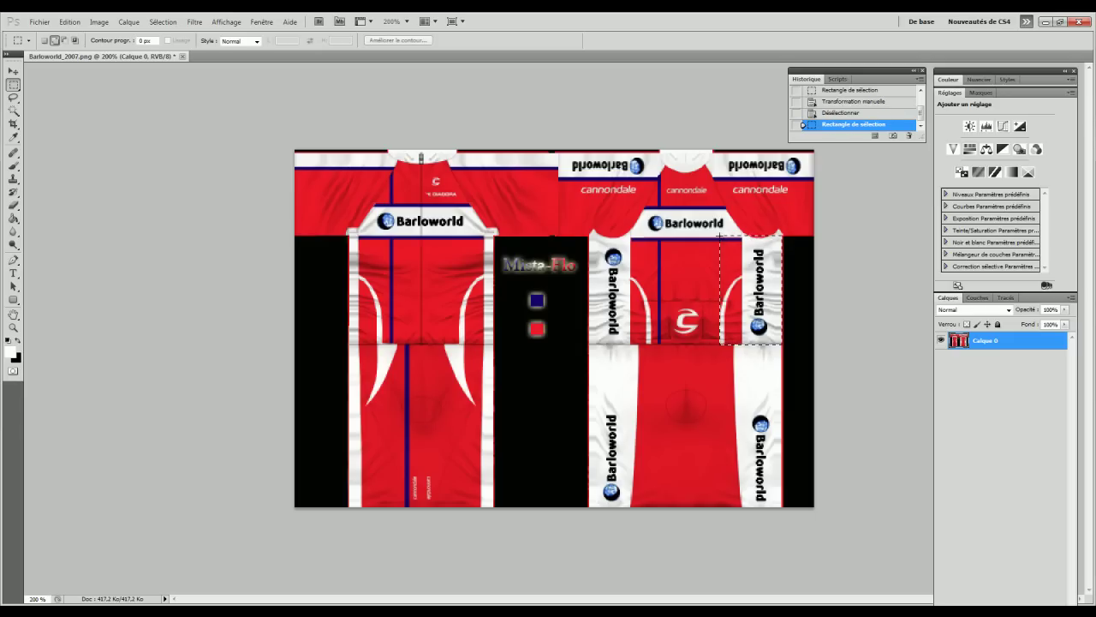
{"action": "key", "text": "ctrl+v"}
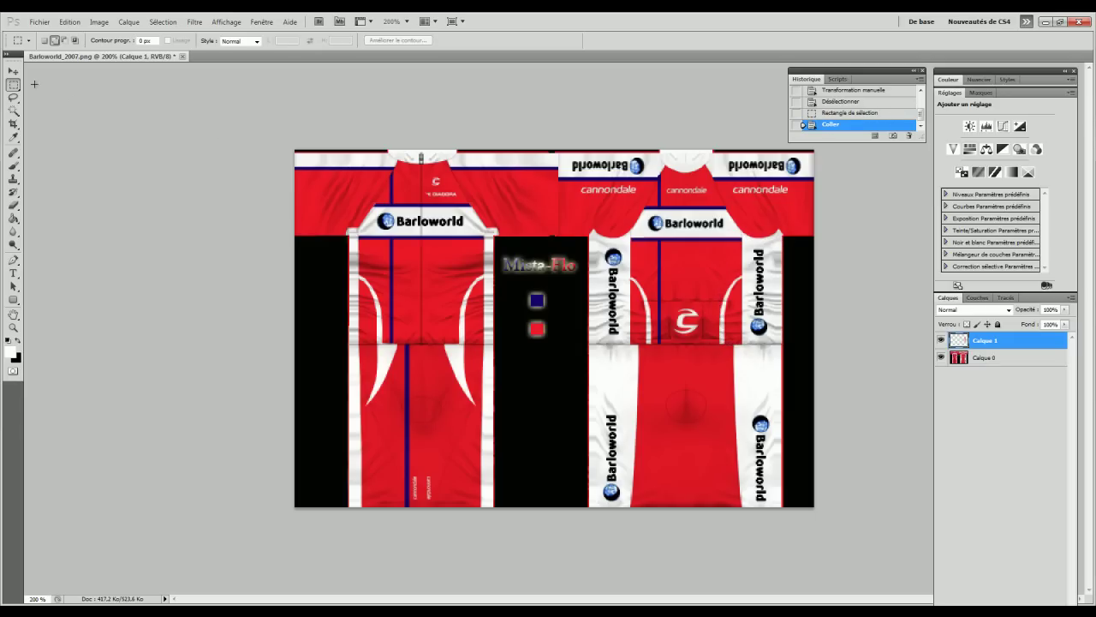
{"action": "left_click", "coordinate": [14, 74]}
{"action": "left_click_drag", "start_coordinate": [609, 248], "coordinate": [460, 263]}
Step: Nudge the pasted panel with the arrow keys into exact alignment
{"action": "key", "text": "Left"}
{"action": "key", "text": "Left"}
{"action": "key", "text": "Up"}
{"action": "key", "text": "Up"}
{"action": "key", "text": "Up"}
{"action": "key", "text": "Up"}
{"action": "key", "text": "Up"}
{"action": "key", "text": "Right"}
{"action": "key", "text": "Right"}
{"action": "key", "text": "Down"}
{"action": "key", "text": "Up"}
{"action": "key", "text": "Up"}
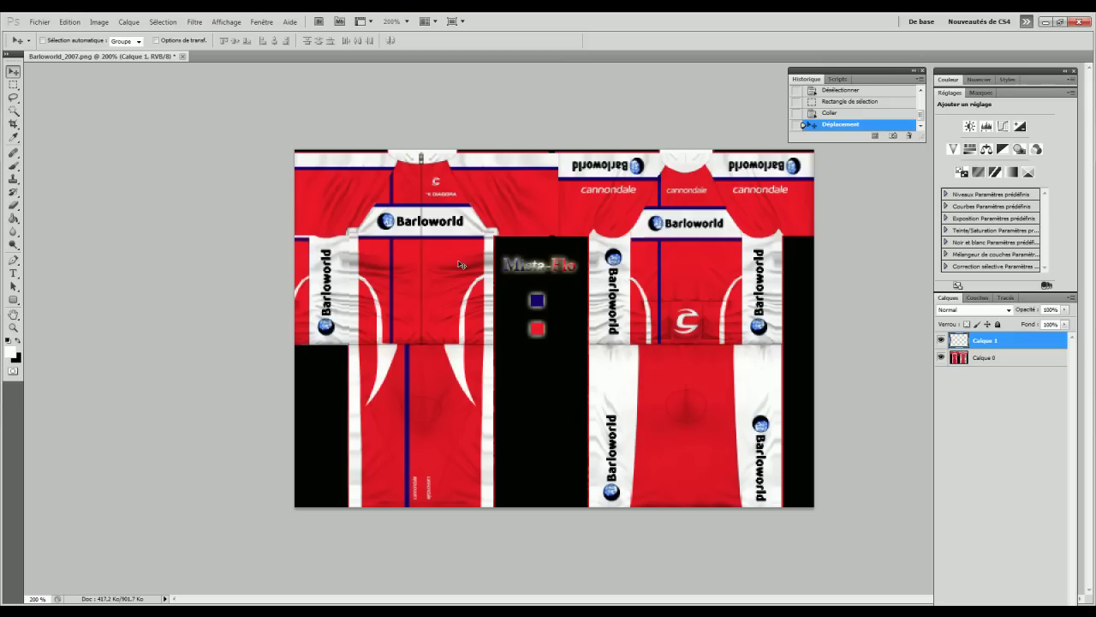
{"action": "key", "text": "Down"}
{"action": "key", "text": "Up"}
{"action": "key", "text": "Down"}
{"action": "key", "text": "Up"}
{"action": "key", "text": "Up"}
{"action": "key", "text": "Down"}
{"action": "key", "text": "Right"}
{"action": "key", "text": "Right"}
{"action": "key", "text": "Right"}
{"action": "key", "text": "Right"}
{"action": "key", "text": "Left"}
{"action": "key", "text": "Left"}
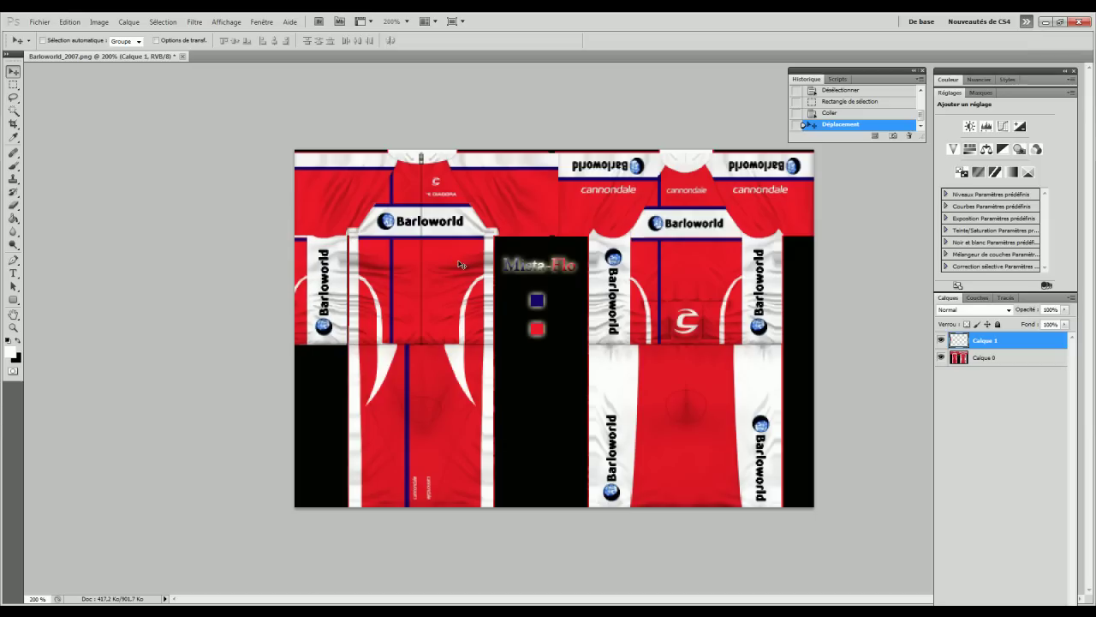
{"action": "key", "text": "Left"}
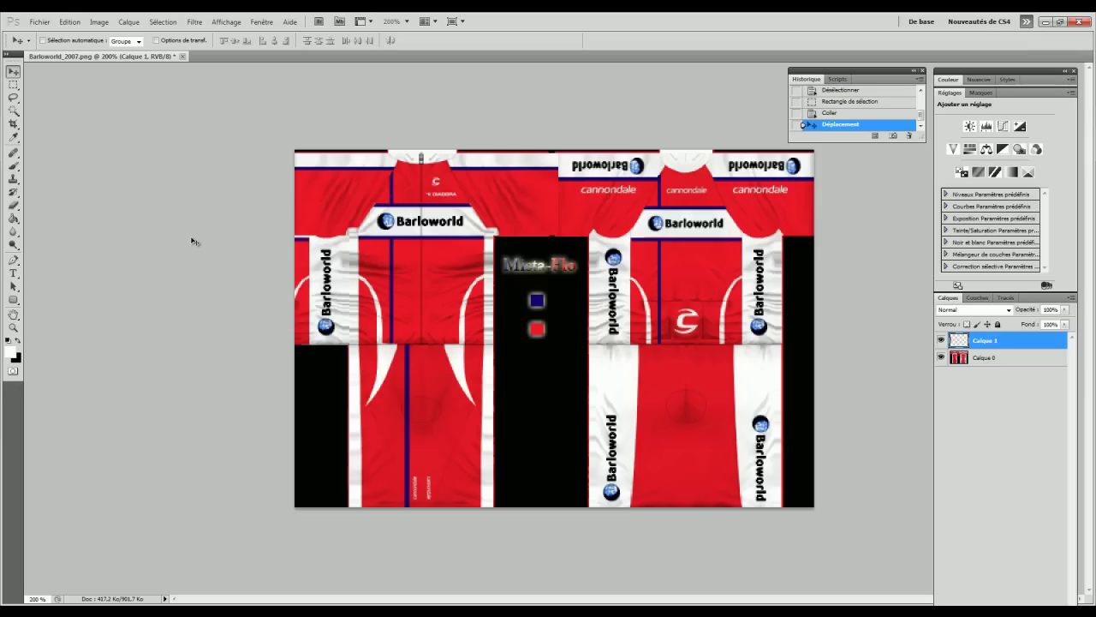
Step: Flatten the image into one background layer and drop the leftover selection
{"action": "left_click", "coordinate": [14, 86]}
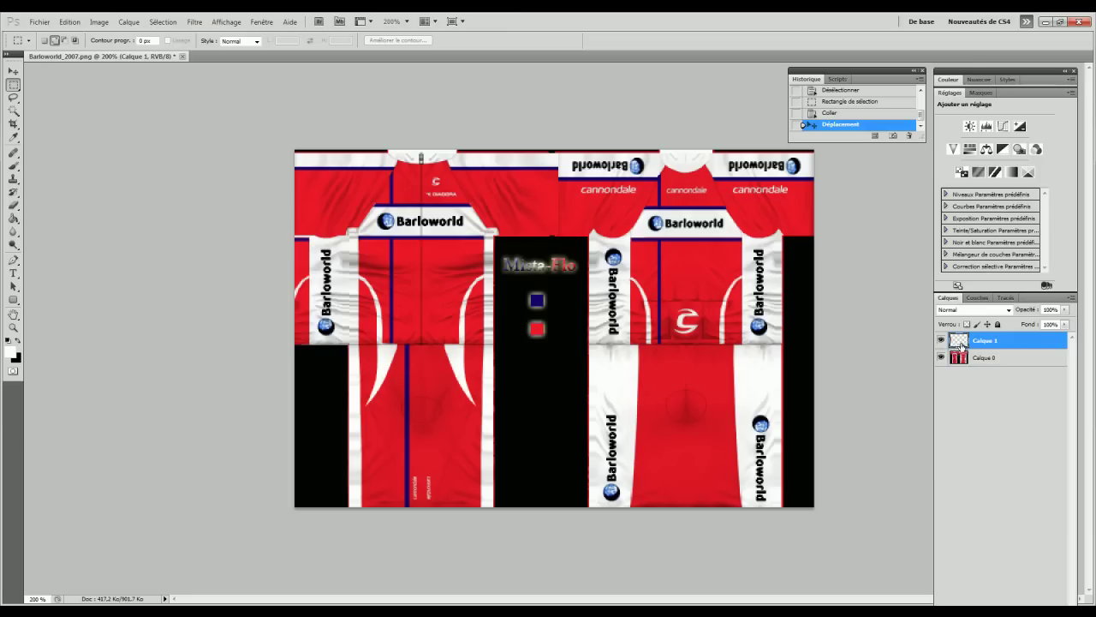
{"action": "right_click", "coordinate": [966, 342]}
{"action": "right_click", "coordinate": [1012, 341]}
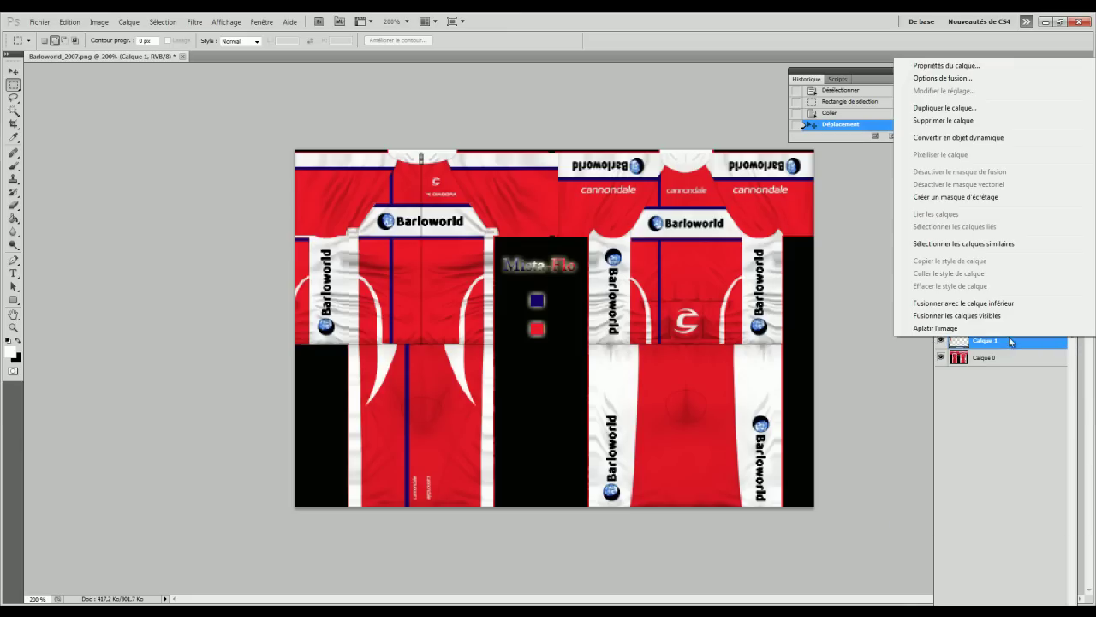
{"action": "left_click", "coordinate": [1000, 336]}
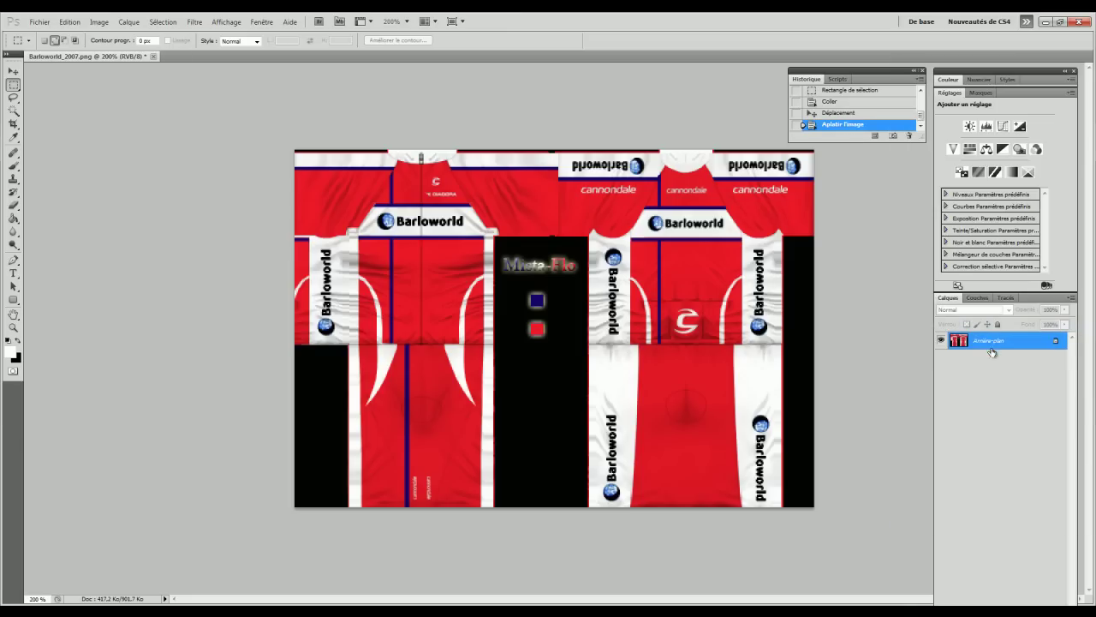
{"action": "right_click", "coordinate": [294, 152]}
{"action": "left_click", "coordinate": [330, 166]}
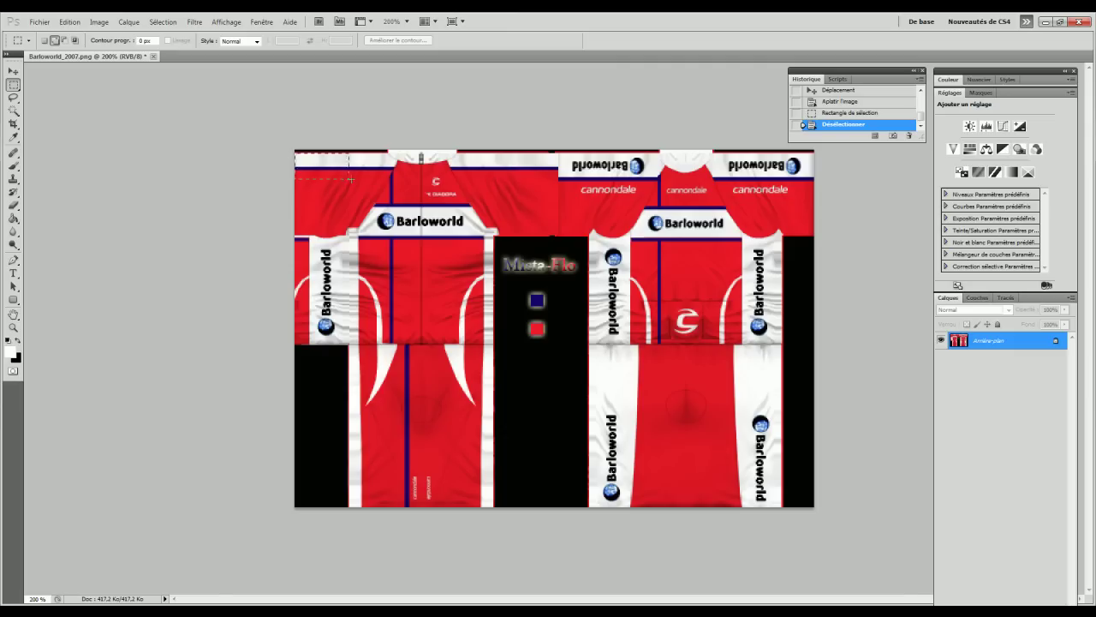
Step: Marquee the upper-left jersey panel and paste a copy of it as a new layer
{"action": "left_click_drag", "start_coordinate": [543, 315], "coordinate": [558, 345]}
{"action": "left_click_drag", "start_coordinate": [558, 345], "coordinate": [557, 342]}
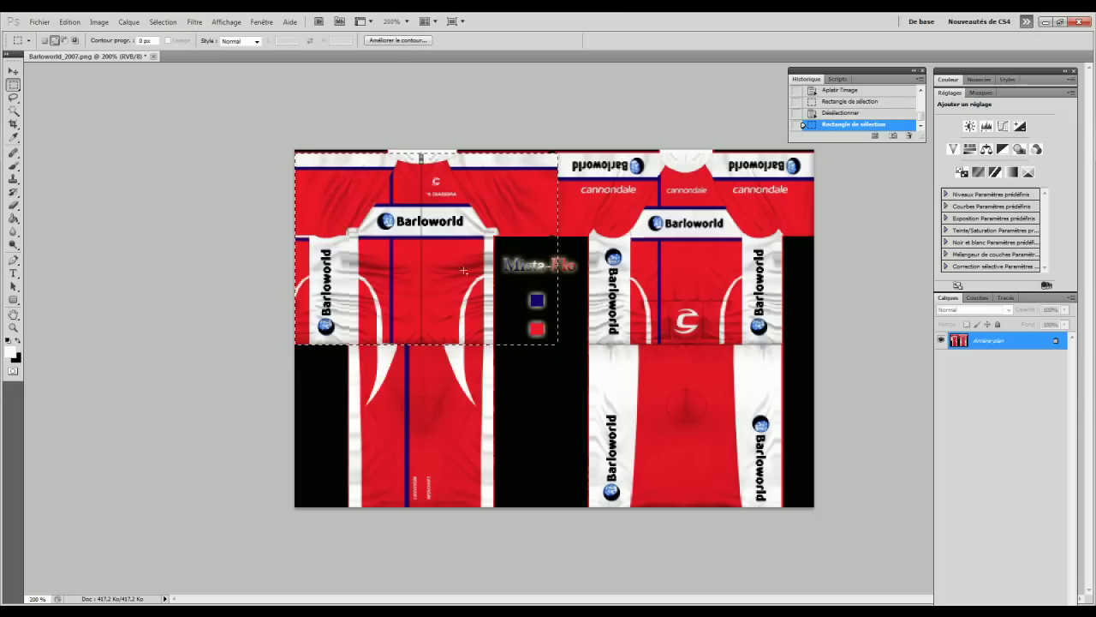
{"action": "key", "text": "ctrl+v"}
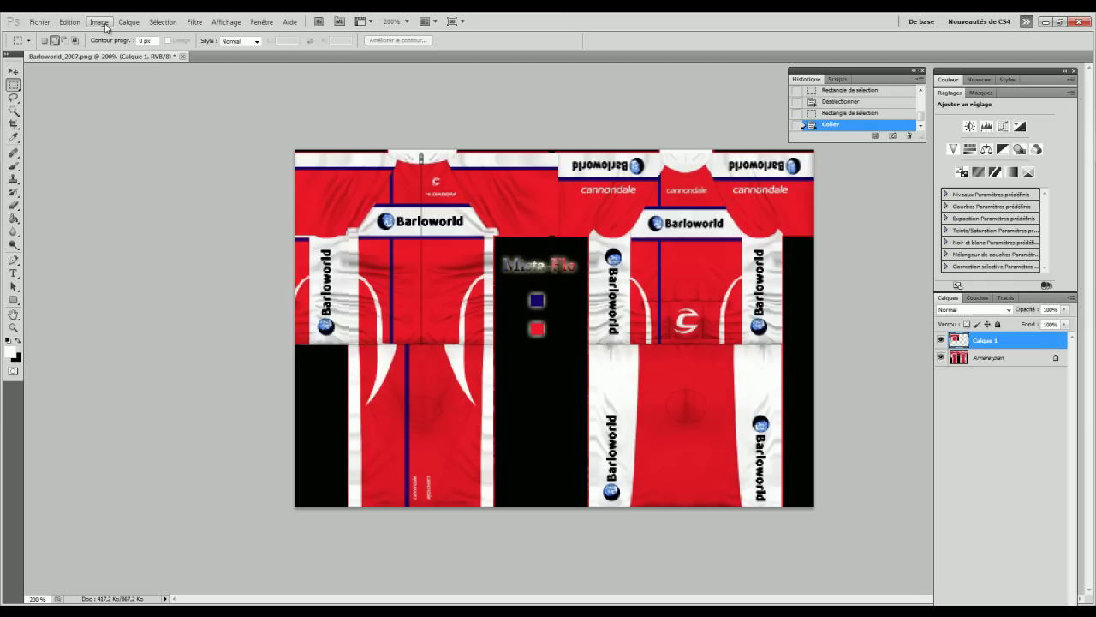
Step: Free-transform the pasted panel downward over the area below, then flatten the image
{"action": "left_click", "coordinate": [69, 21]}
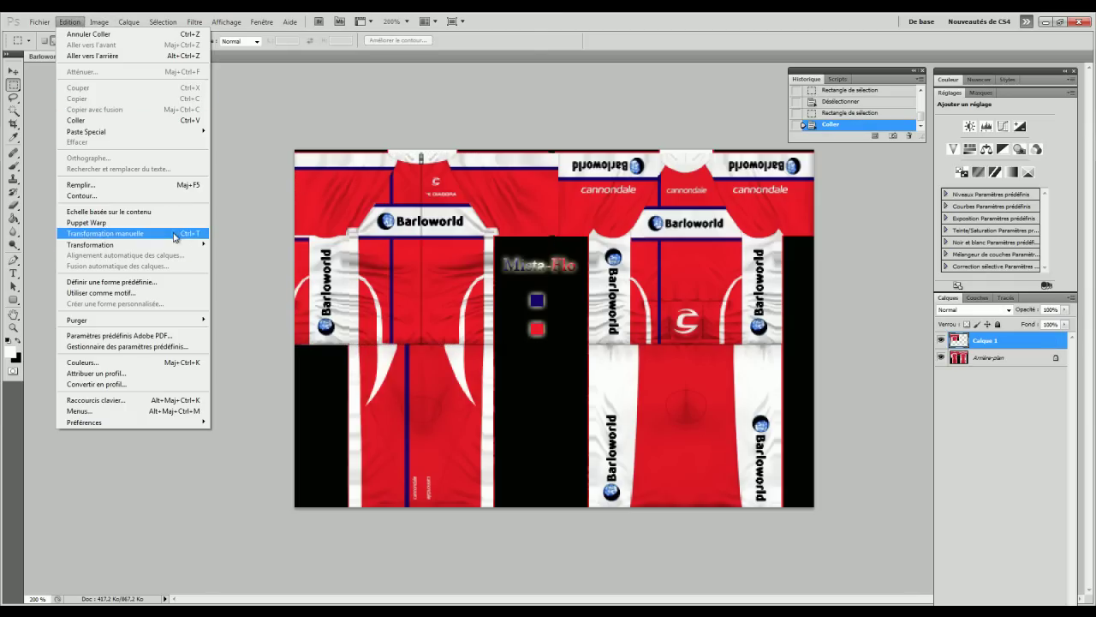
{"action": "left_click", "coordinate": [177, 234]}
{"action": "left_click_drag", "start_coordinate": [426, 345], "coordinate": [428, 397]}
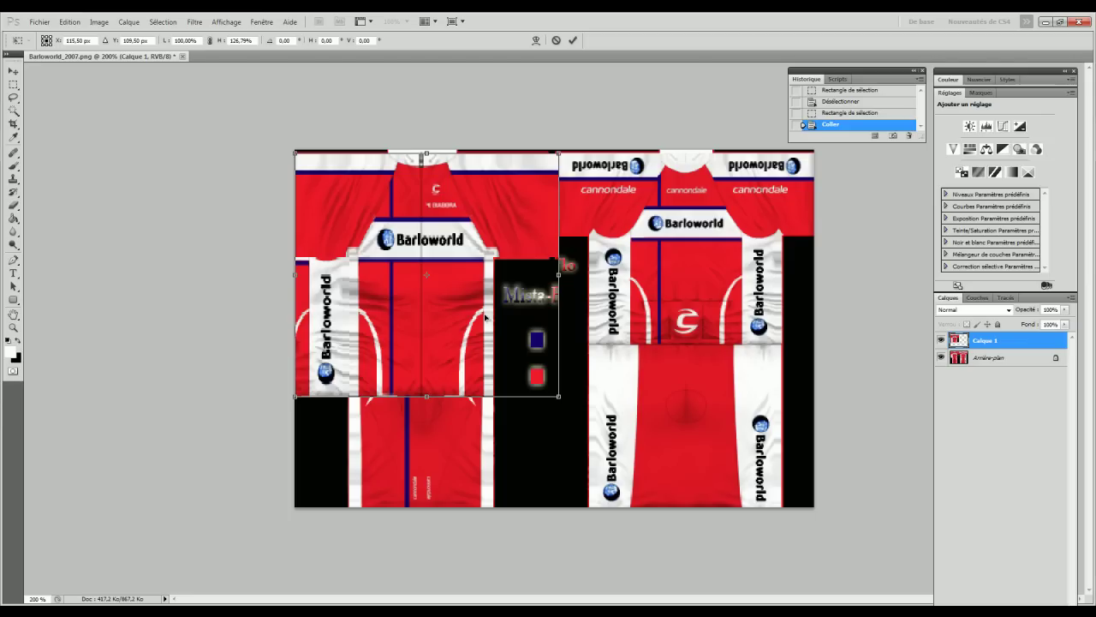
{"action": "key", "text": "Return"}
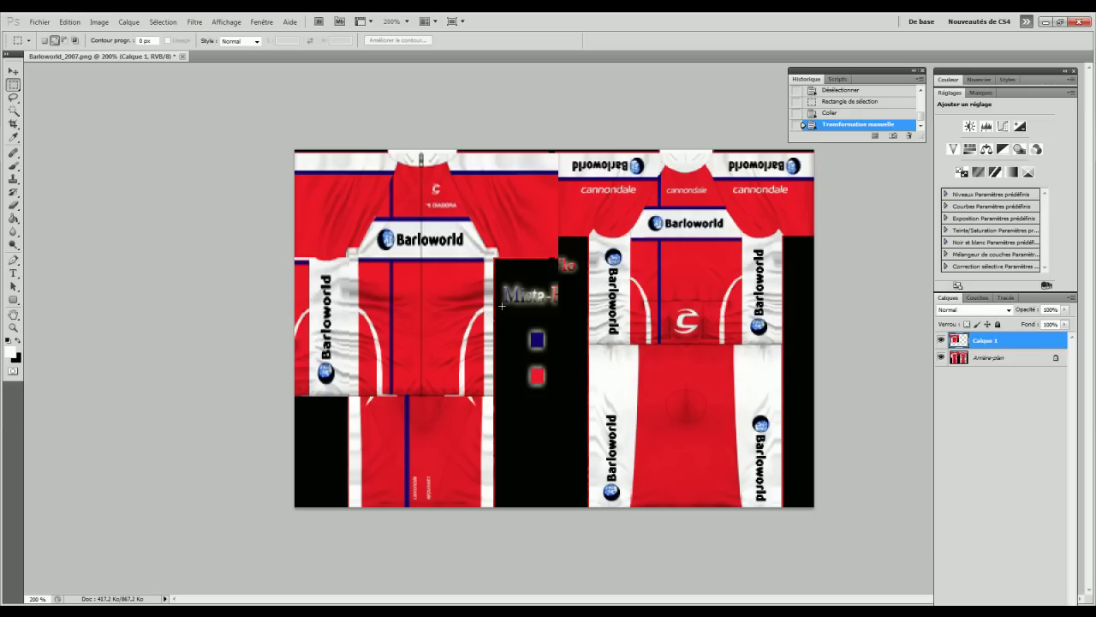
{"action": "right_click", "coordinate": [986, 343]}
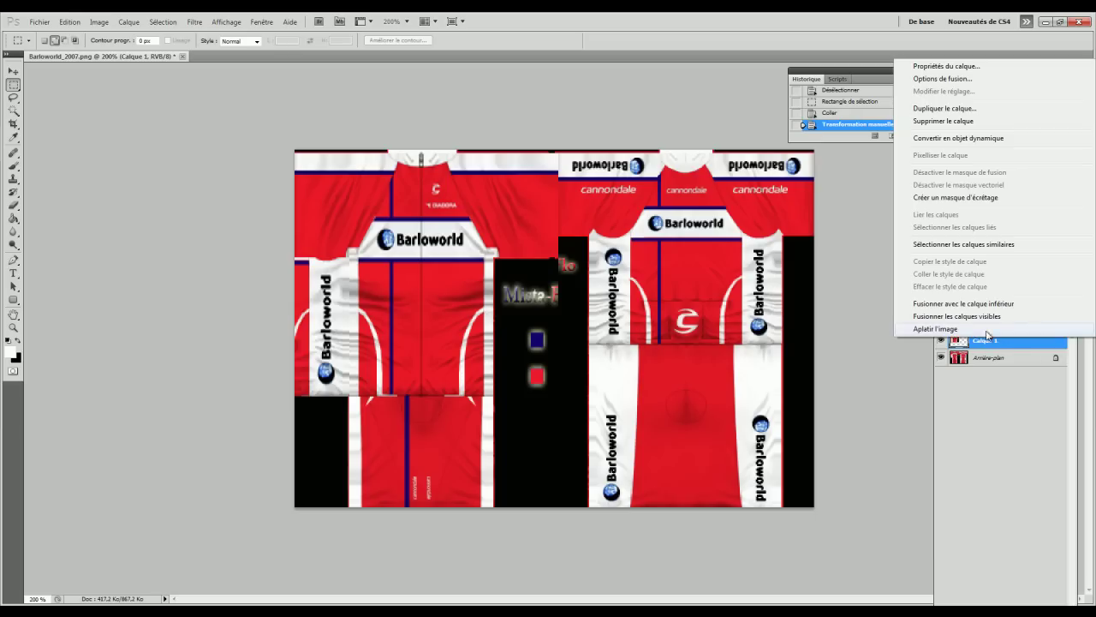
{"action": "left_click", "coordinate": [987, 329]}
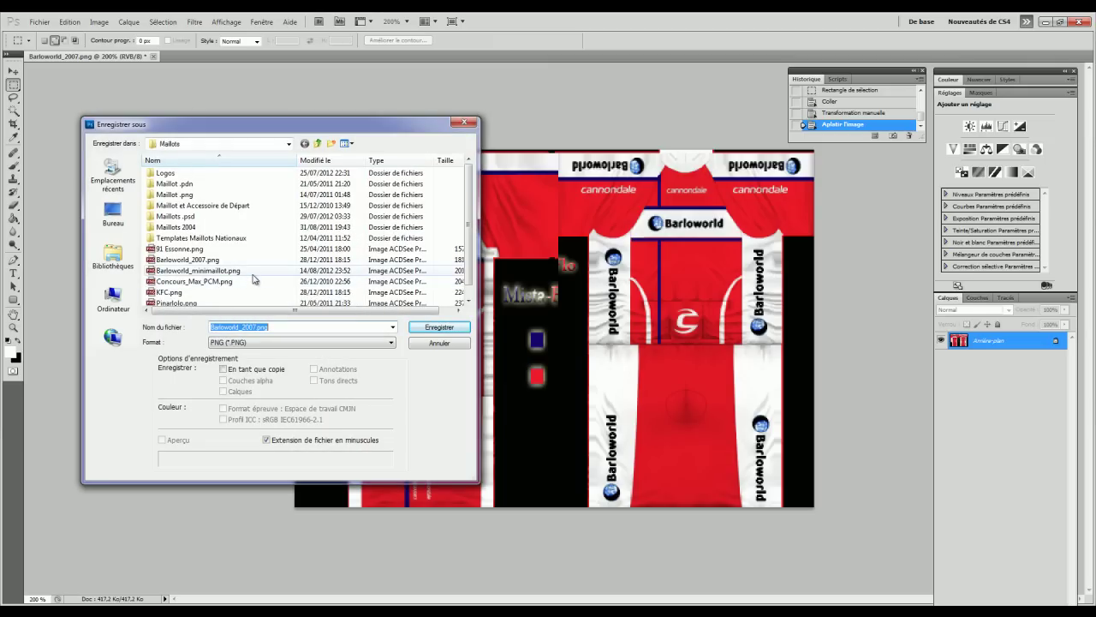
Step: Save over the existing Barloworld_minimaillot.png, confirming the replacement and PNG options
{"action": "left_click", "coordinate": [253, 272]}
{"action": "left_click", "coordinate": [454, 328]}
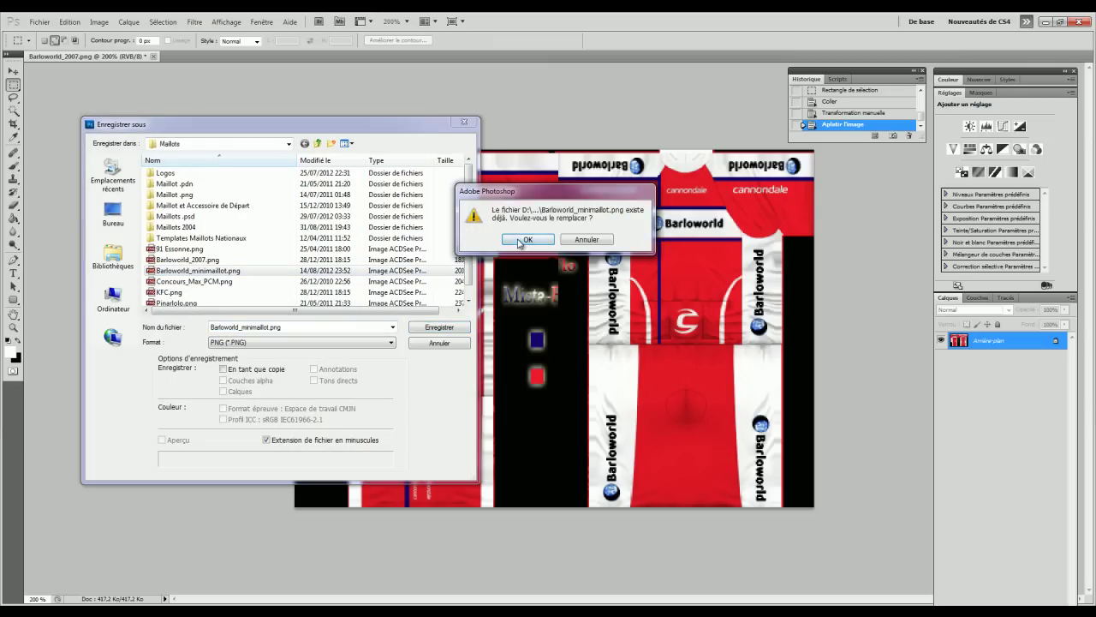
{"action": "key", "text": "Return"}
{"action": "left_click", "coordinate": [569, 214]}
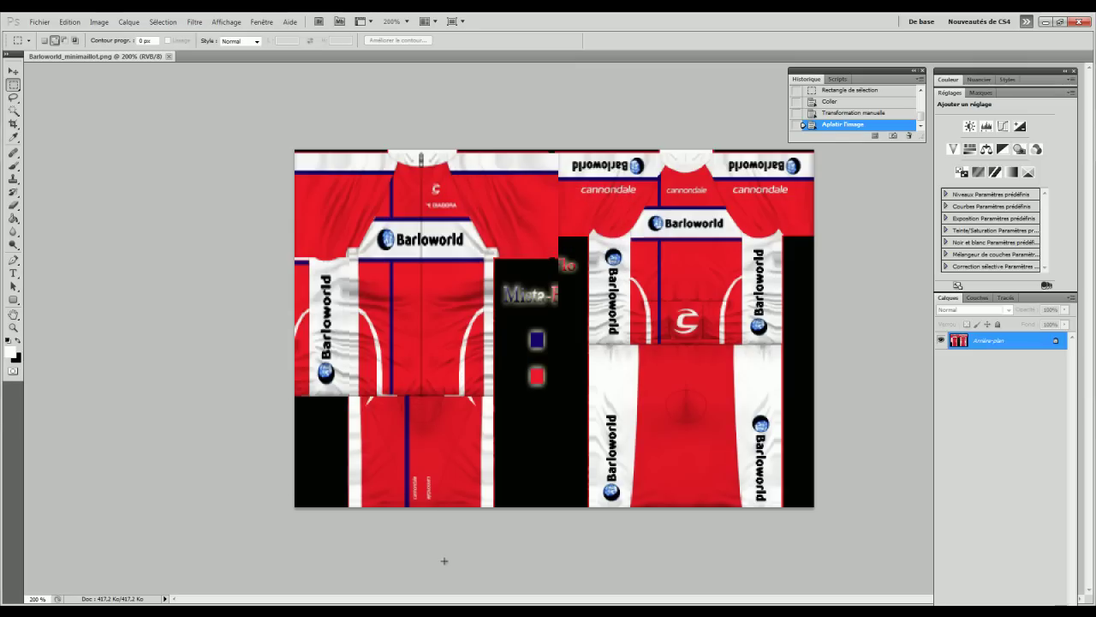
Step: Switch to Blender and browse for an image to replace the missing cag_maillot.tga texture
{"action": "left_click", "coordinate": [483, 556]}
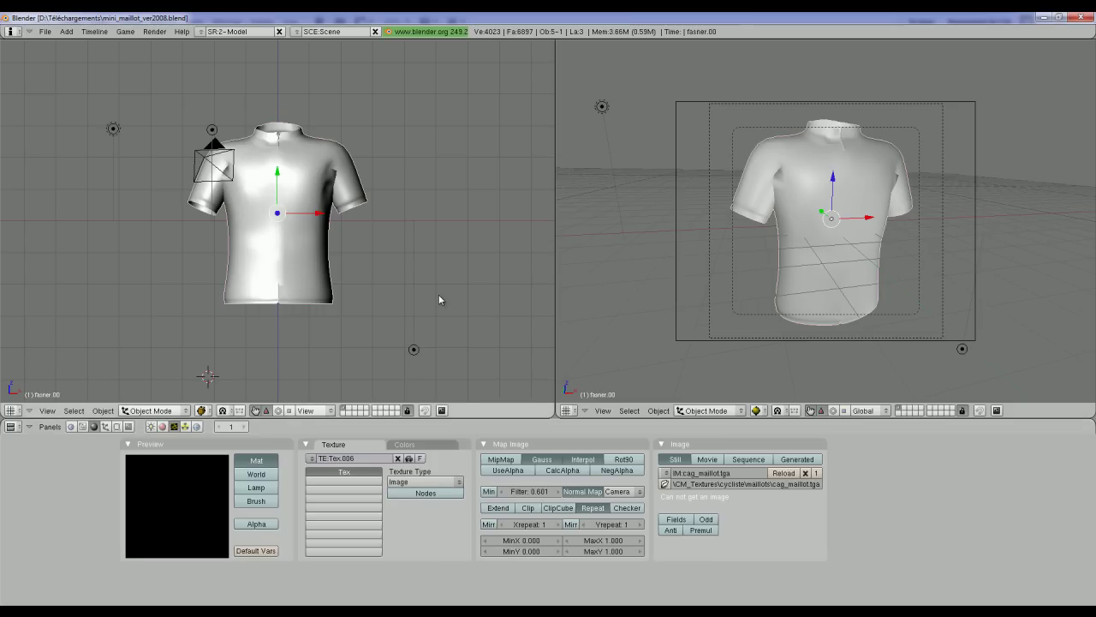
{"action": "left_click", "coordinate": [101, 427]}
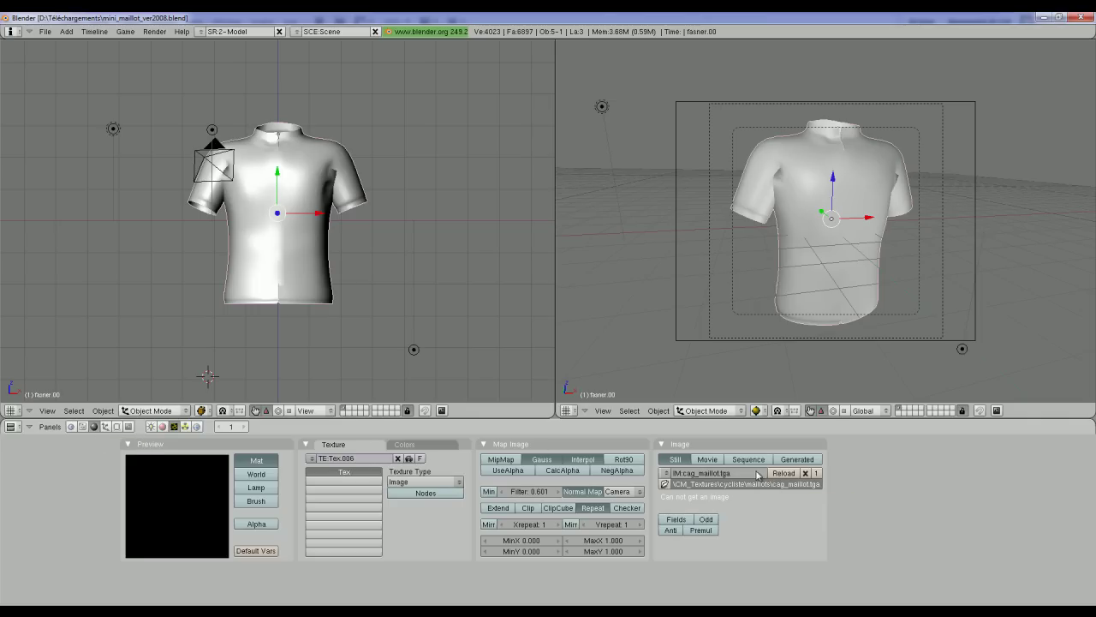
{"action": "left_click", "coordinate": [664, 484]}
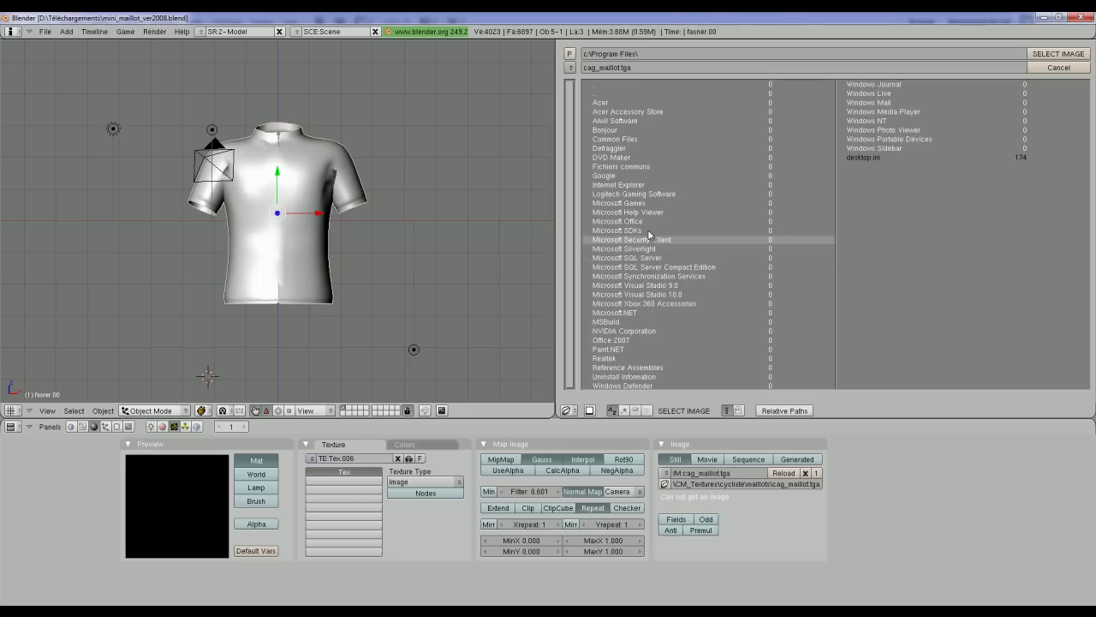
Step: Load Barloworld_minimaillot.png from D:\Florian\ Graph > Maillots as the jersey texture image
{"action": "left_click", "coordinate": [589, 54]}
{"action": "key", "text": "Home"}
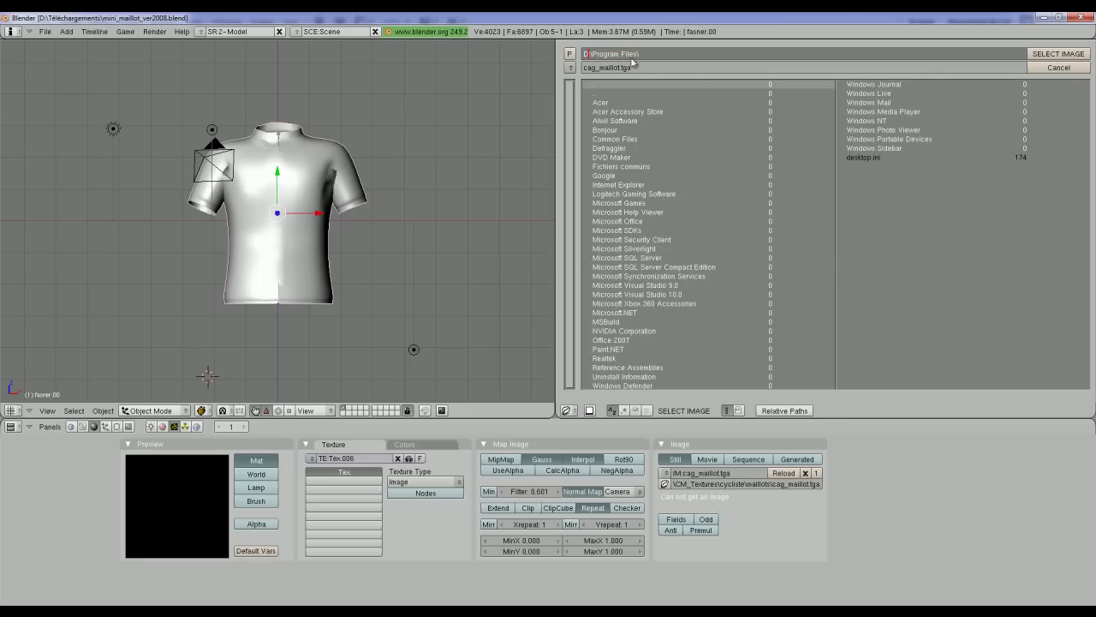
{"action": "left_click_drag", "start_coordinate": [641, 54], "coordinate": [588, 54]}
{"action": "type", "text": "D:\\Florian\\"}
{"action": "key", "text": "Return"}
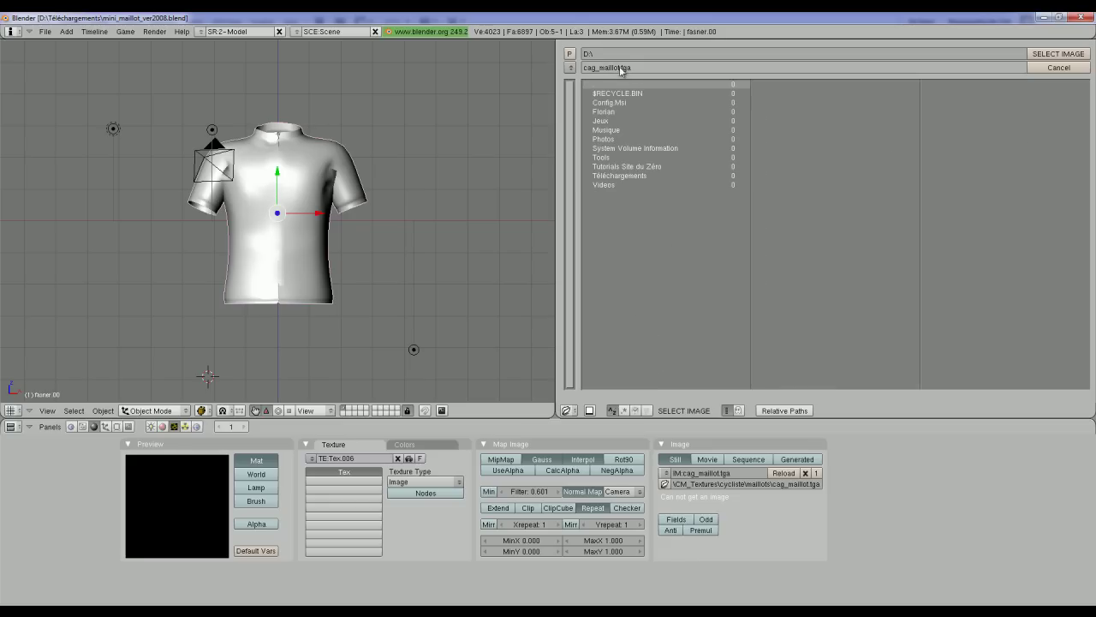
{"action": "left_click", "coordinate": [631, 113]}
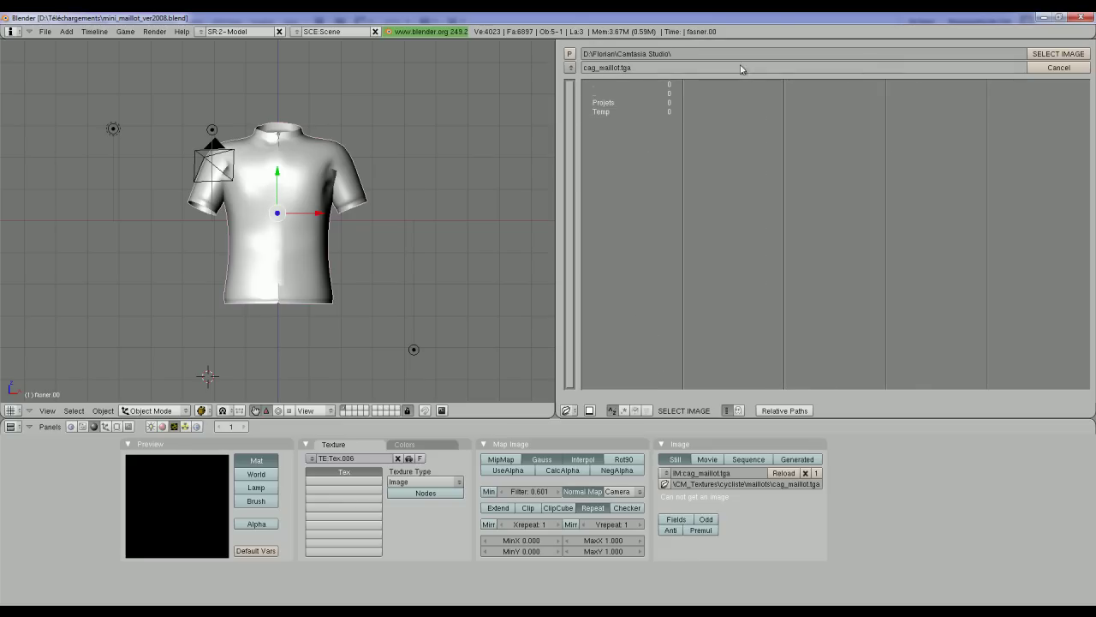
{"action": "left_click", "coordinate": [570, 54]}
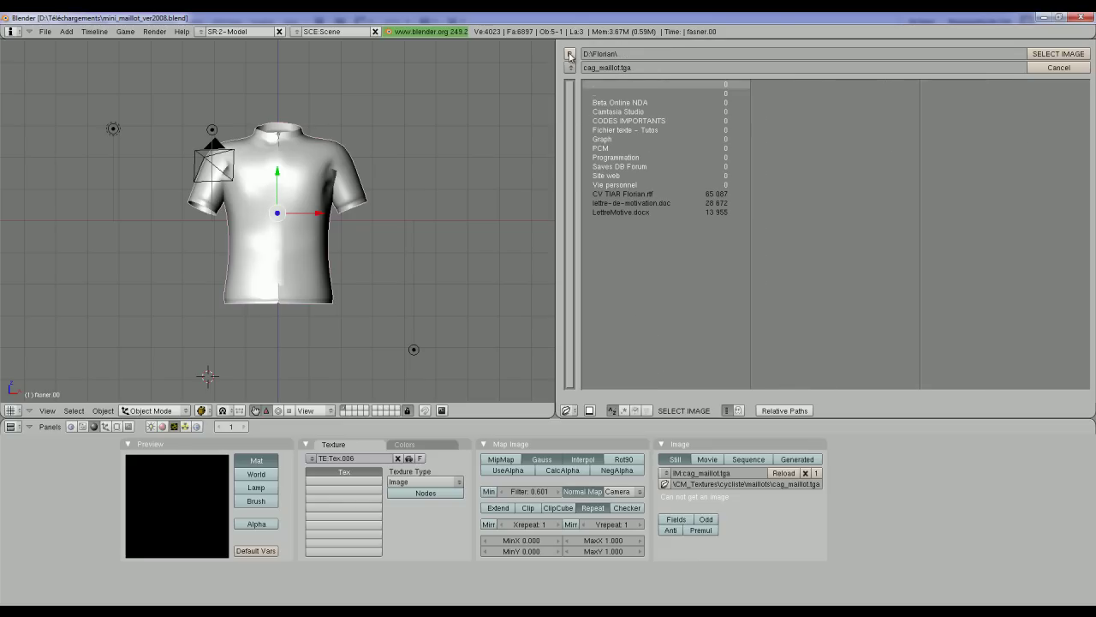
{"action": "left_click", "coordinate": [637, 140]}
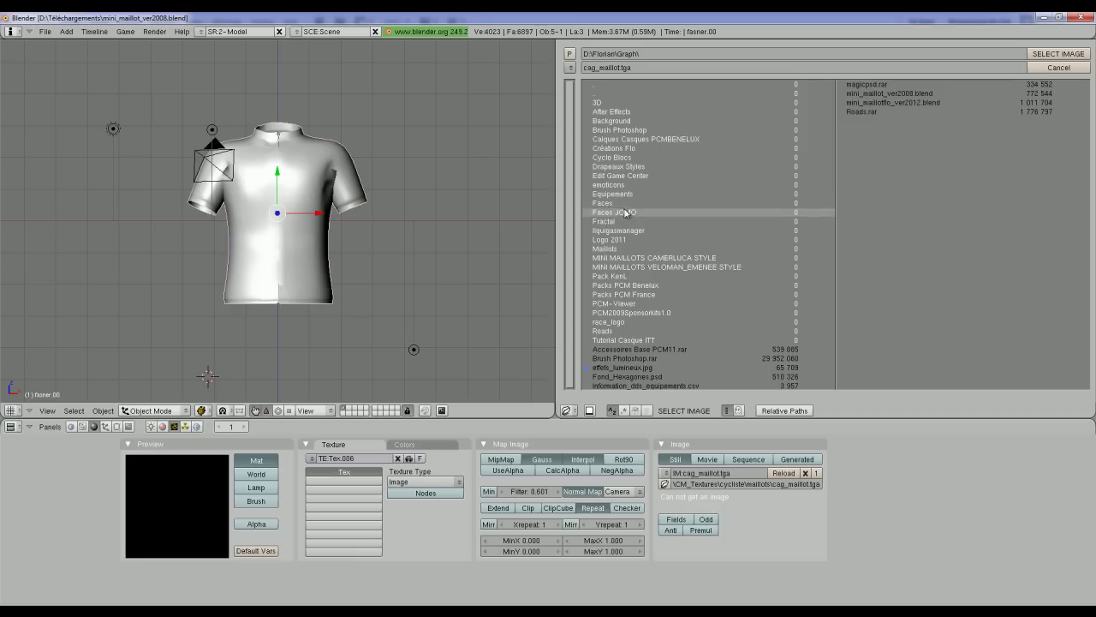
{"action": "left_click", "coordinate": [633, 249]}
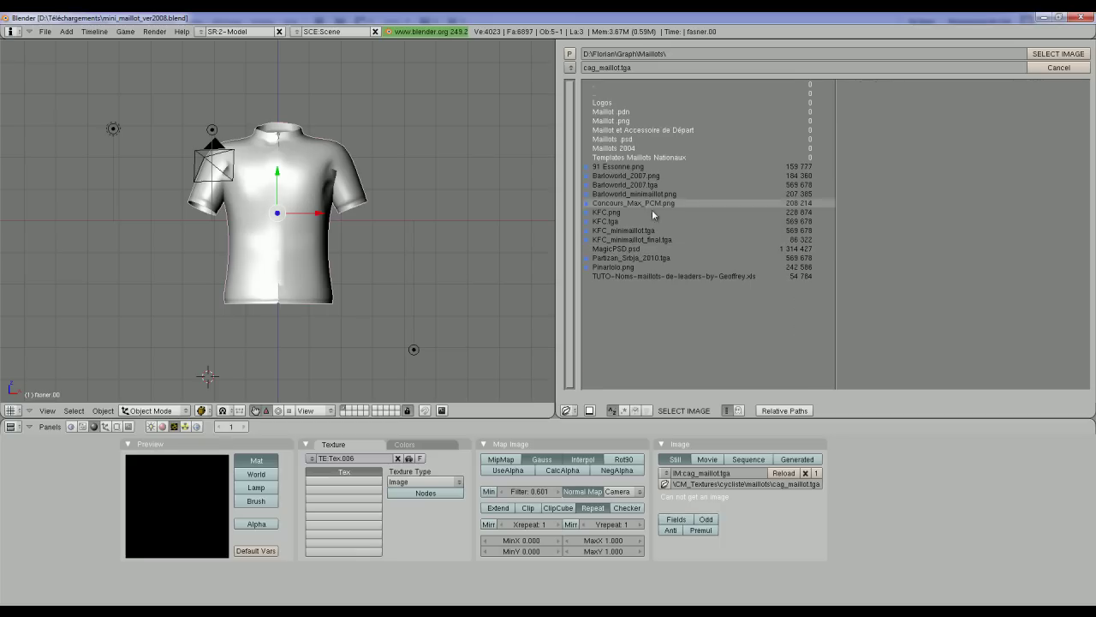
{"action": "left_click", "coordinate": [665, 194]}
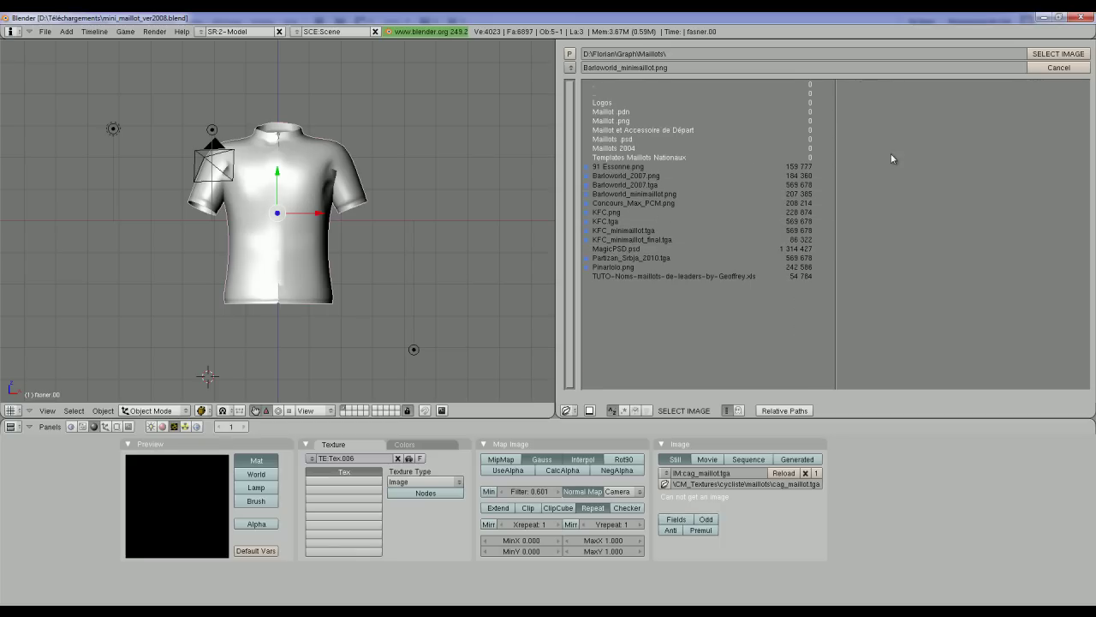
{"action": "left_click", "coordinate": [1057, 54]}
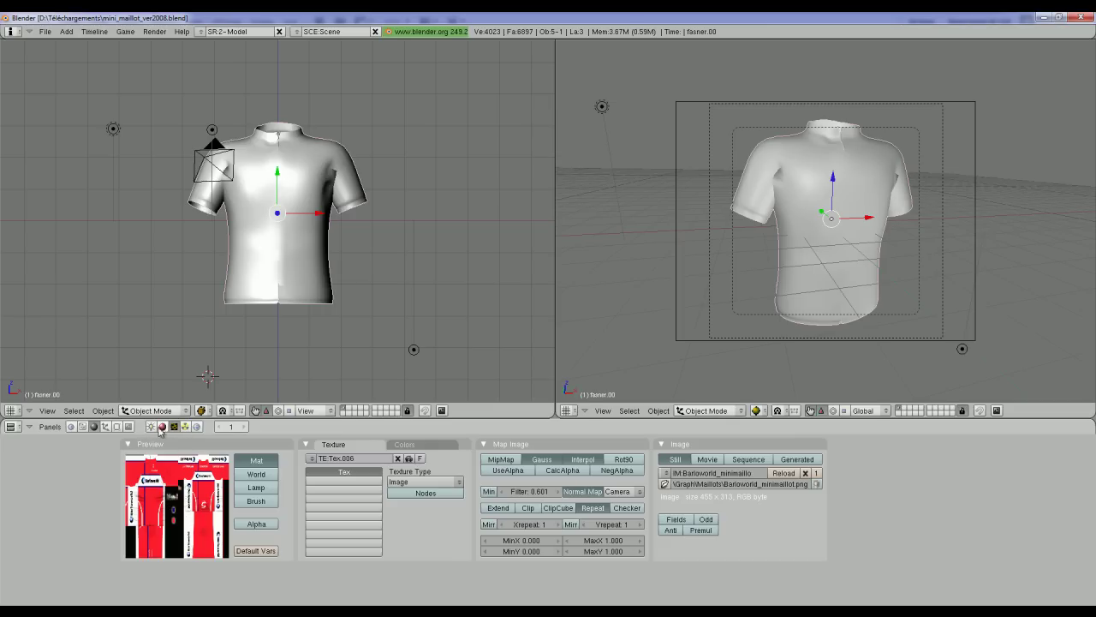
Step: In the render Format panel, change SizeX and SizeY from 350 to 256
{"action": "left_click", "coordinate": [129, 426]}
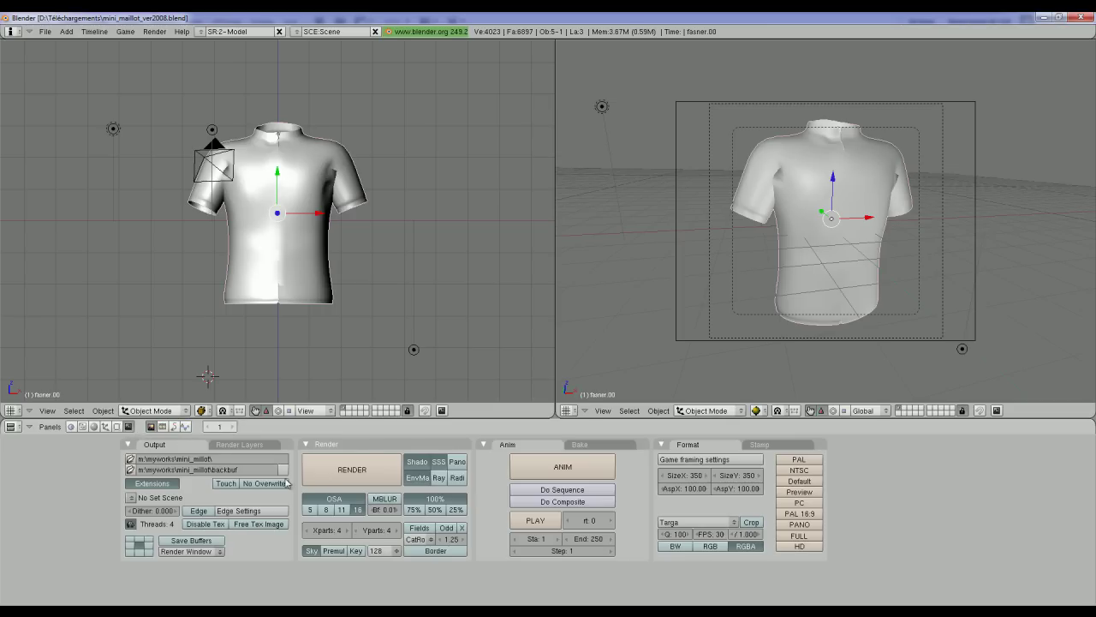
{"action": "left_click_drag", "start_coordinate": [698, 476], "coordinate": [693, 480]}
{"action": "left_click", "coordinate": [693, 478]}
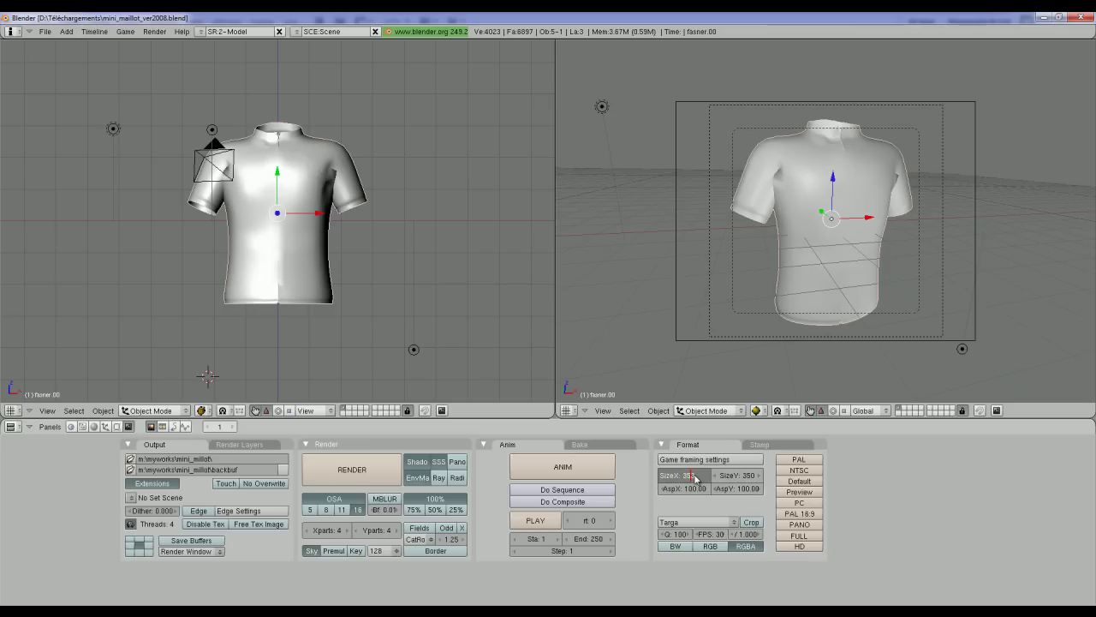
{"action": "type", "text": "256"}
{"action": "key", "text": "Return"}
{"action": "left_click", "coordinate": [745, 477]}
{"action": "type", "text": "256"}
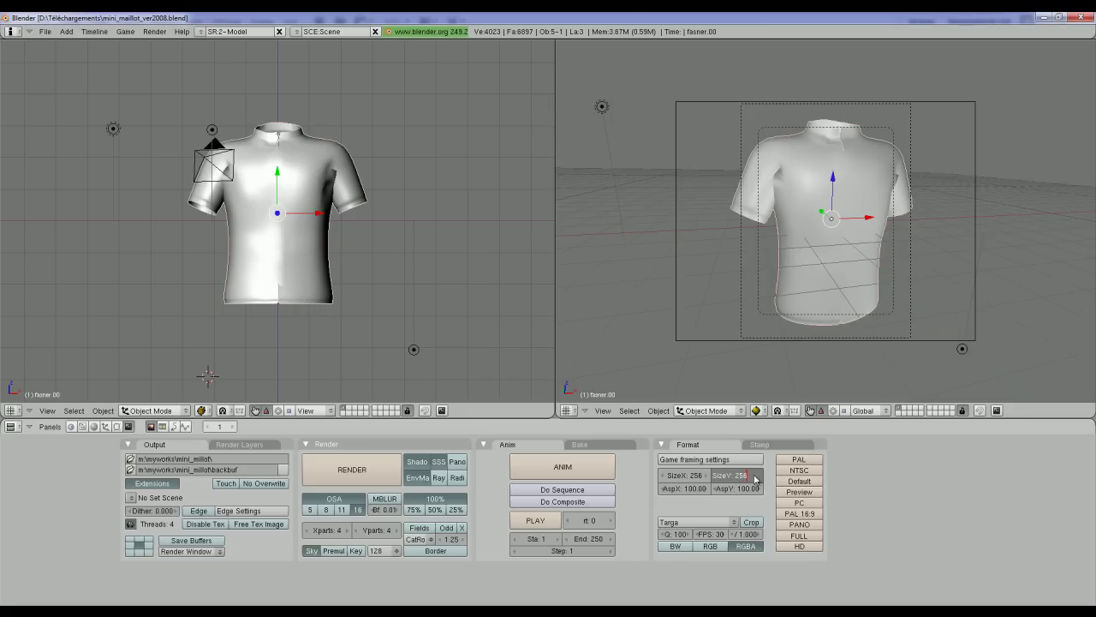
{"action": "key", "text": "Return"}
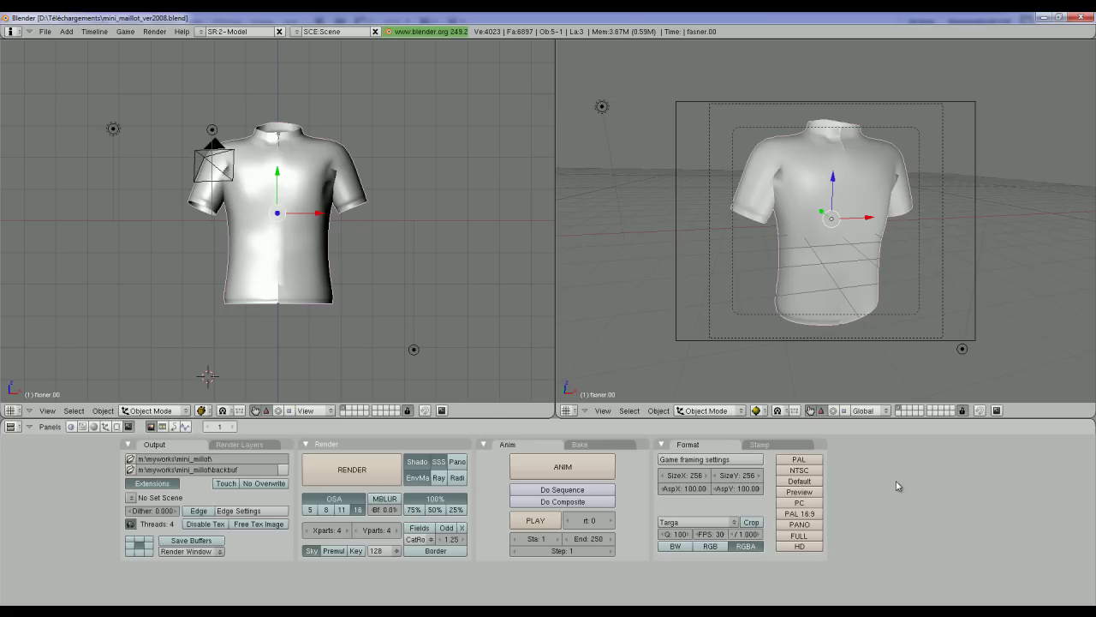
Step: Render the jersey and save it as Targa file jolieminimaillot in Téléchargements
{"action": "key", "text": "F12"}
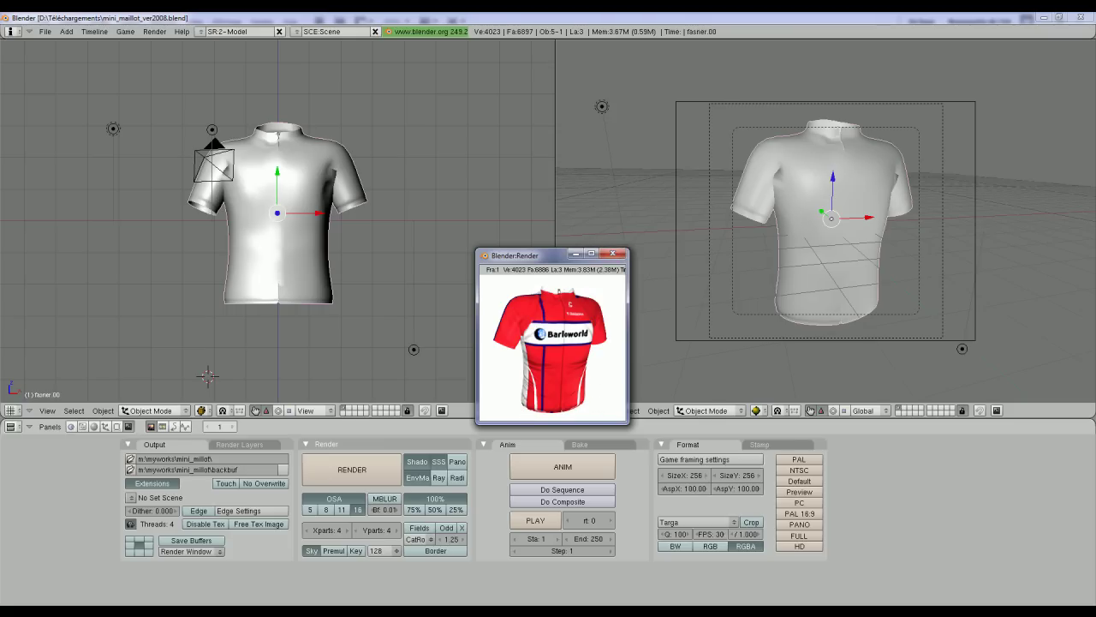
{"action": "key", "text": "F3"}
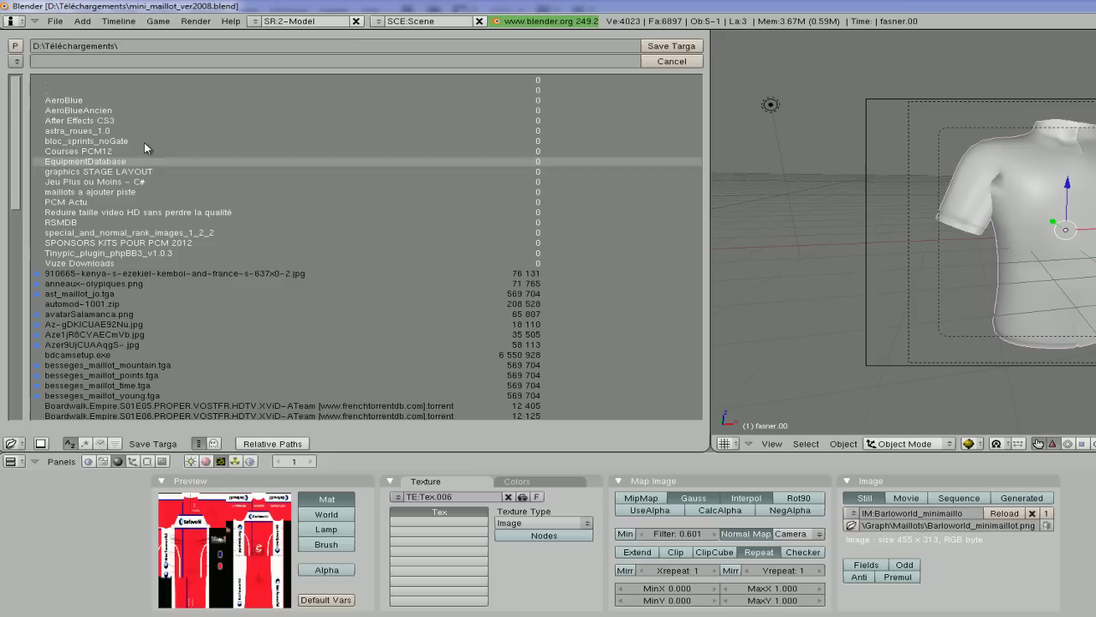
{"action": "left_click", "coordinate": [169, 63]}
{"action": "type", "text": "jolieminimaillot"}
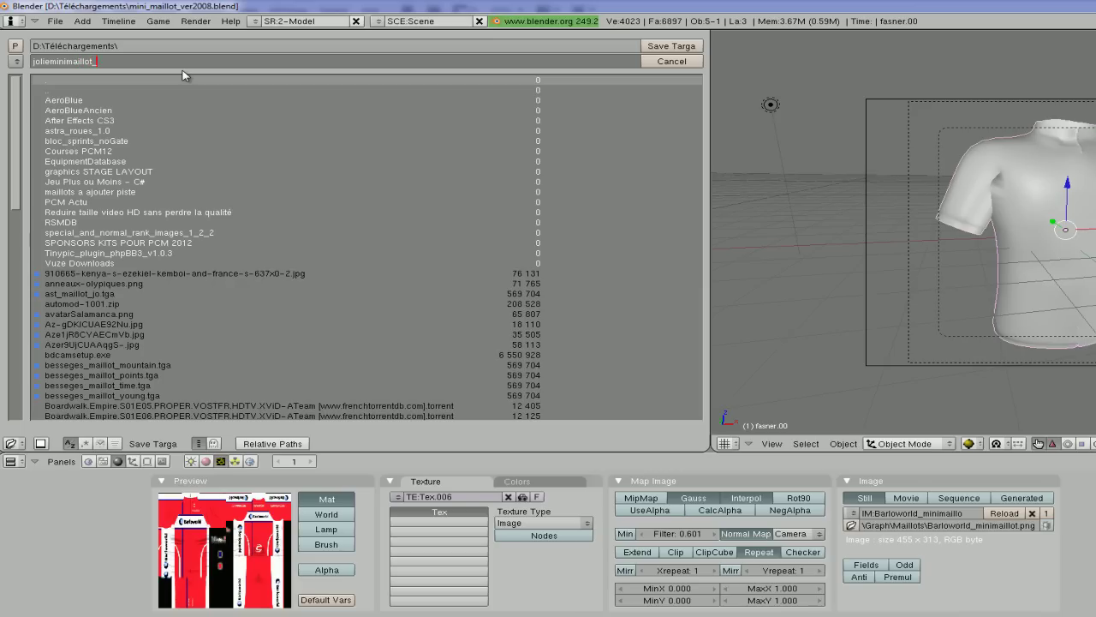
{"action": "left_click", "coordinate": [704, 53]}
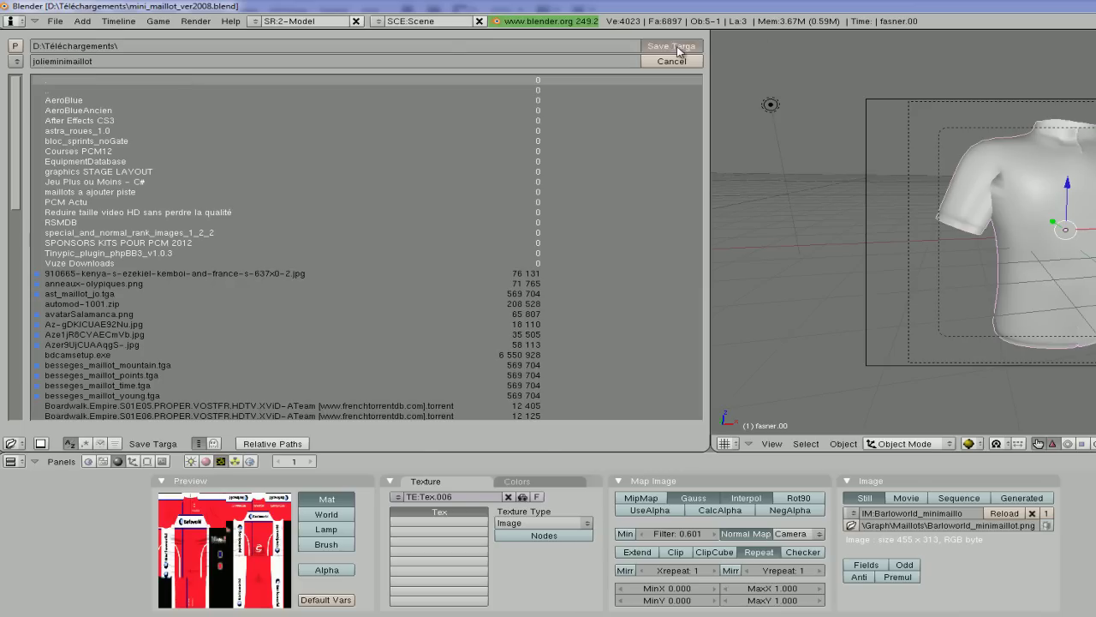
{"action": "key", "text": "alt+Tab"}
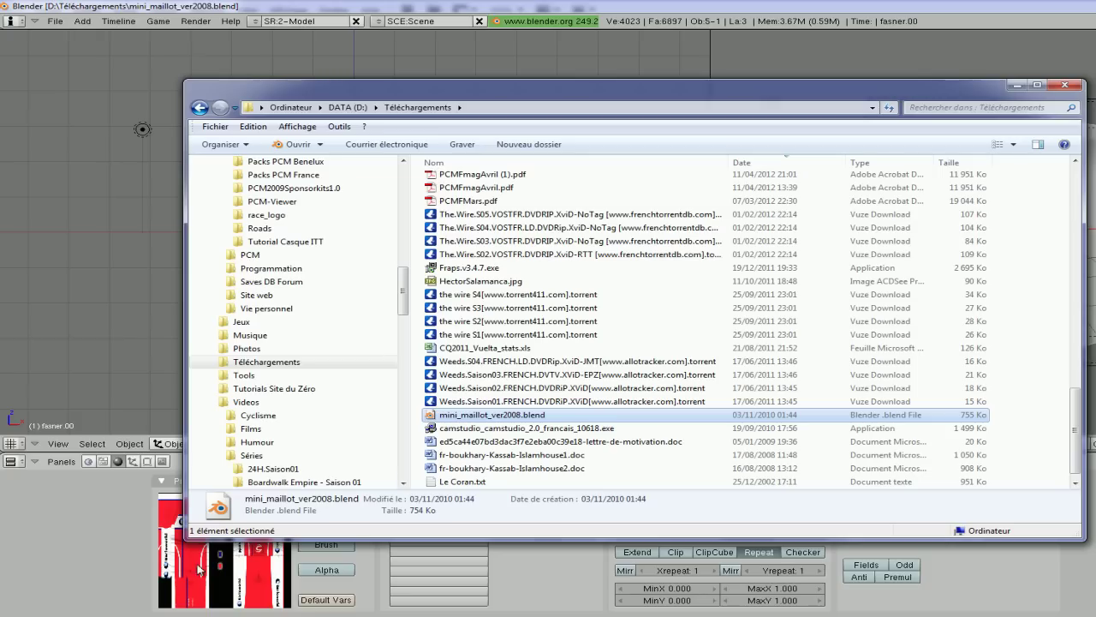
Step: Open jolieminimaillot.tga from the Téléchargements folder with Paint.NET
{"action": "left_click", "coordinate": [514, 387]}
{"action": "scroll", "coordinate": [514, 343], "scroll_direction": "up", "scroll_amount": 10}
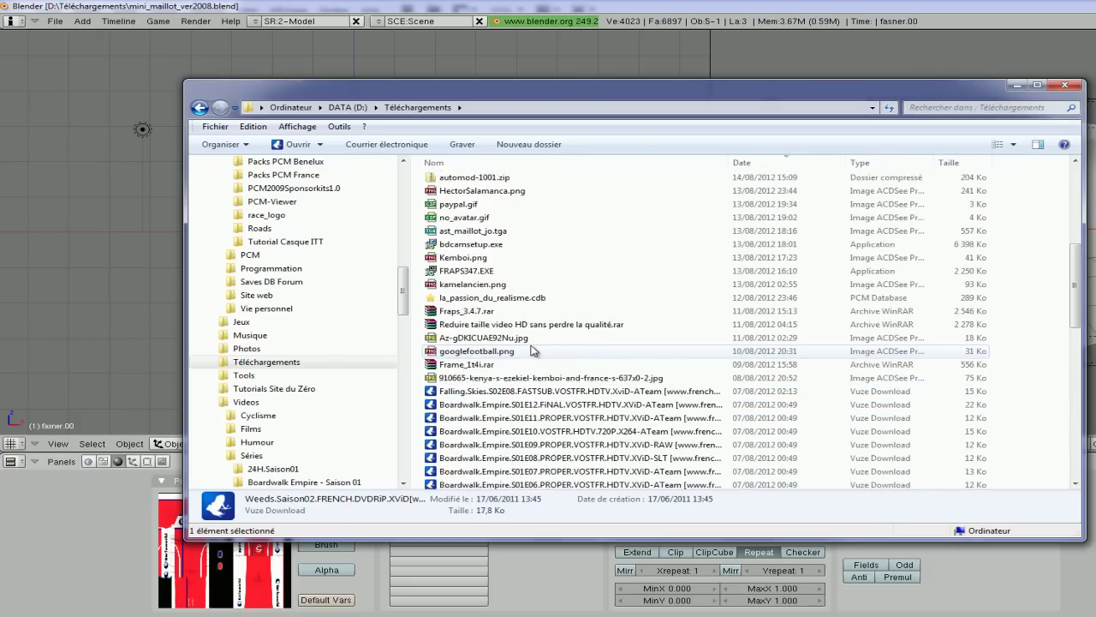
{"action": "scroll", "coordinate": [531, 350], "scroll_direction": "up", "scroll_amount": 7}
{"action": "right_click", "coordinate": [497, 408]}
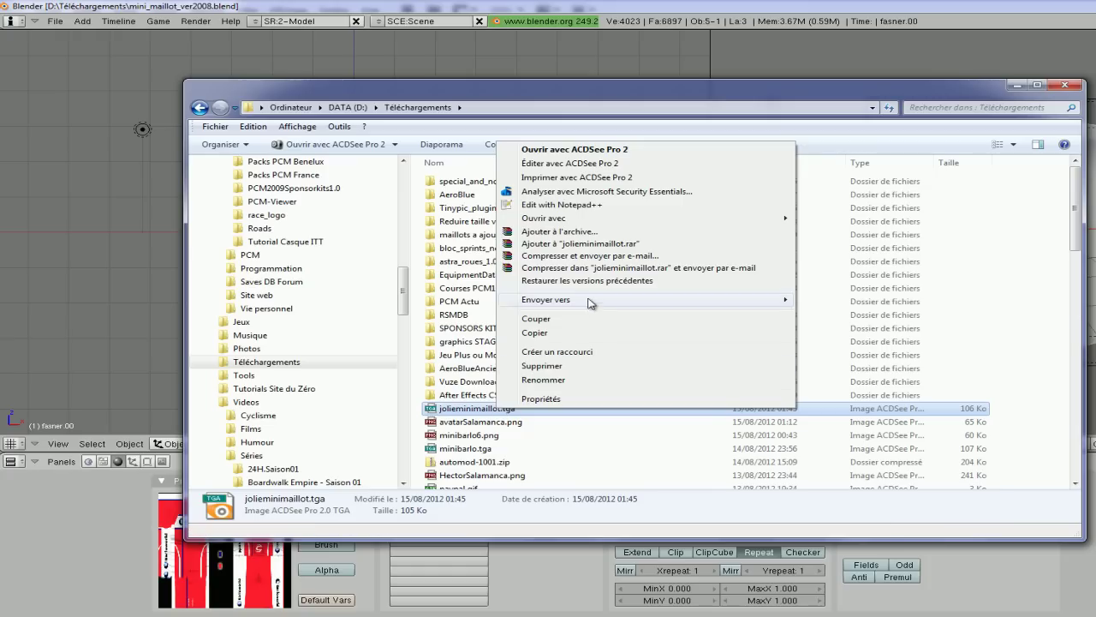
{"action": "mouse_move", "coordinate": [544, 217]}
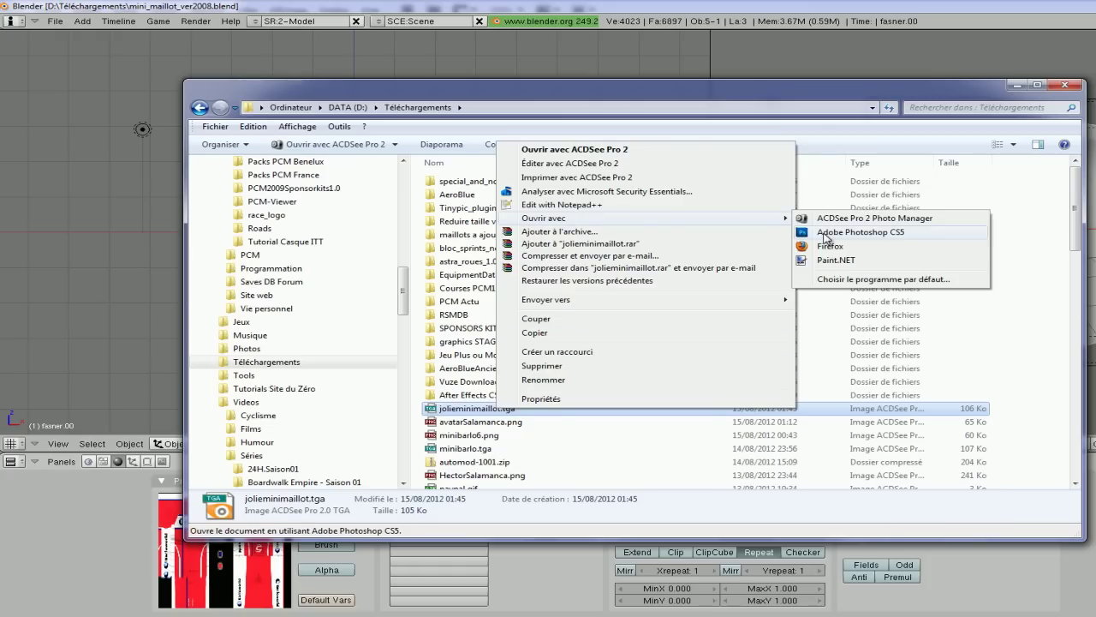
{"action": "left_click", "coordinate": [824, 259]}
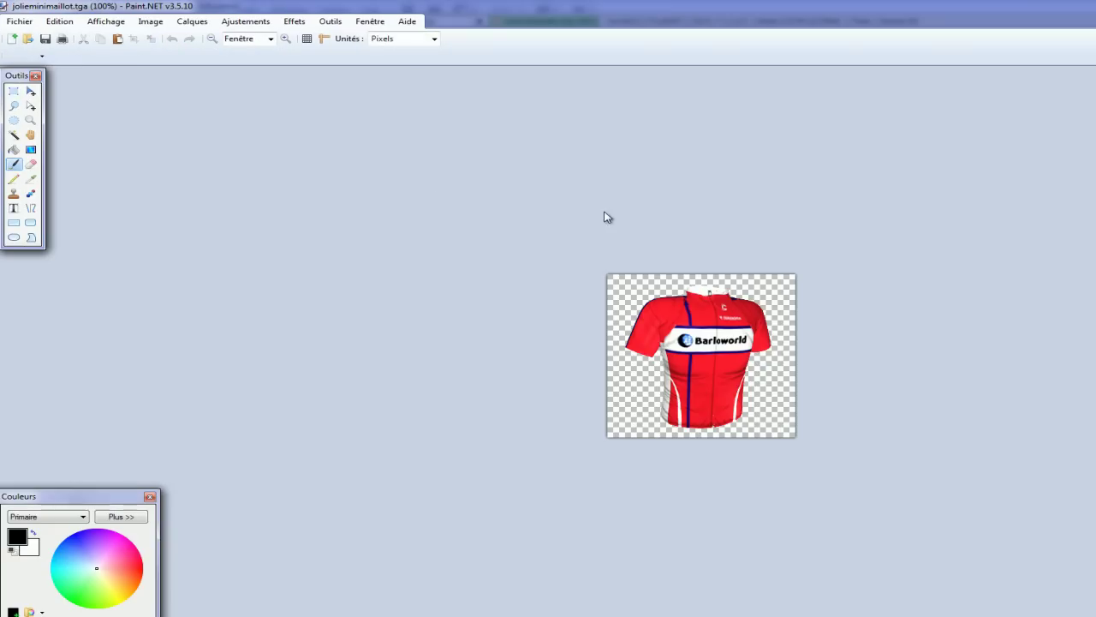
Step: Confirm in Paint.NET's resize settings that the image is 256 × 256 pixels, changing nothing
{"action": "left_click", "coordinate": [151, 21]}
{"action": "left_click", "coordinate": [187, 50]}
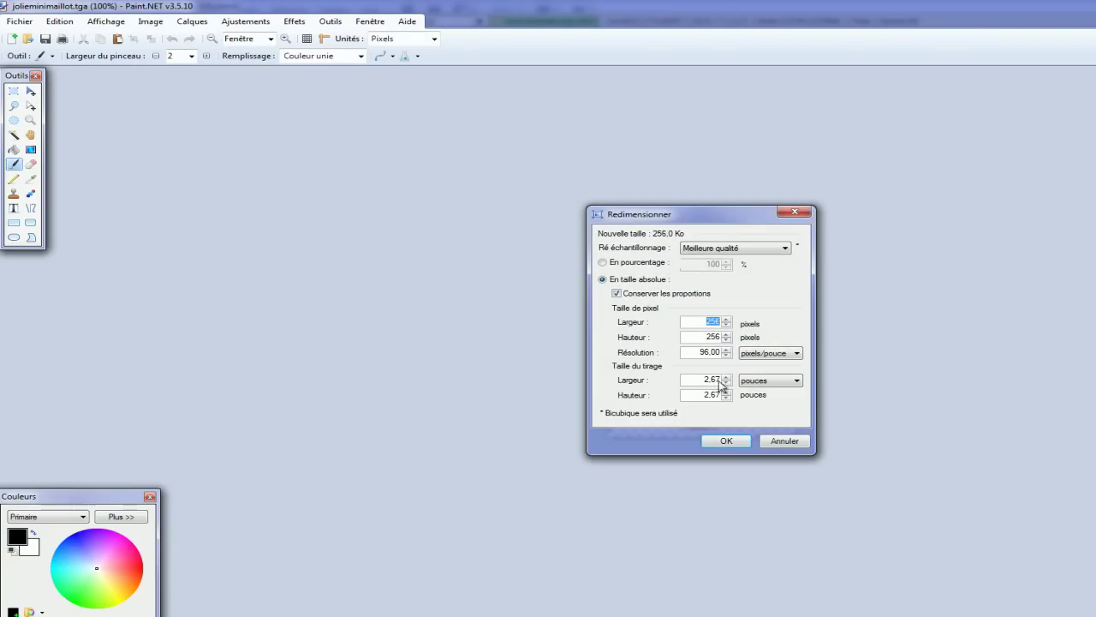
{"action": "left_click", "coordinate": [775, 441]}
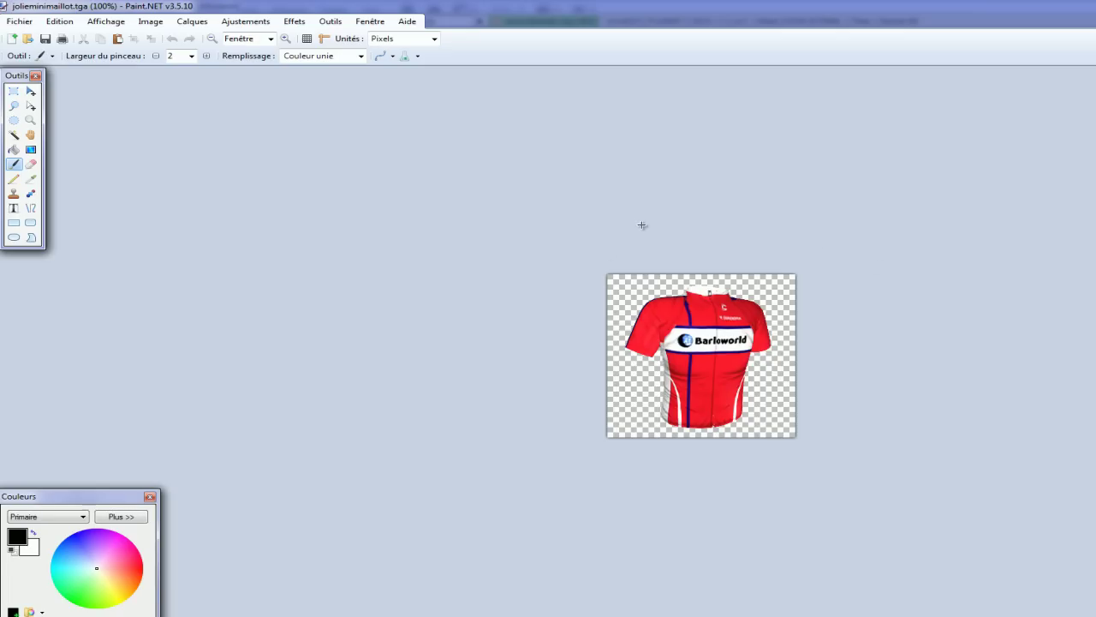
Step: Re-save jolieminimaillot.tga as an uncompressed 32-bit Targa
{"action": "key", "text": "alt+Tab"}
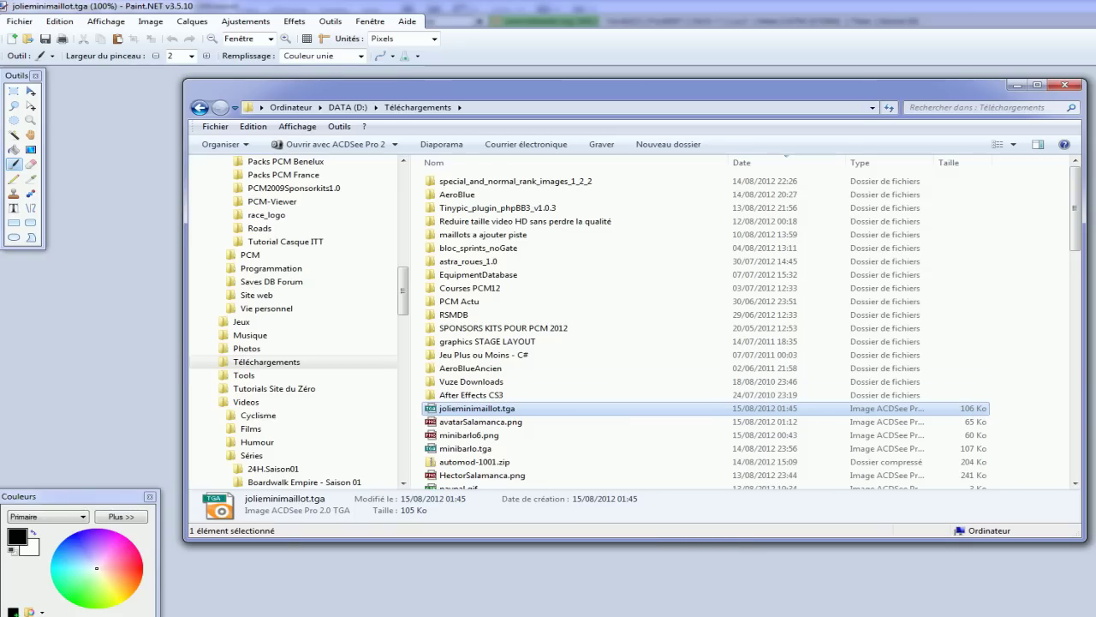
{"action": "key", "text": "alt+Tab"}
{"action": "key", "text": "ctrl+s"}
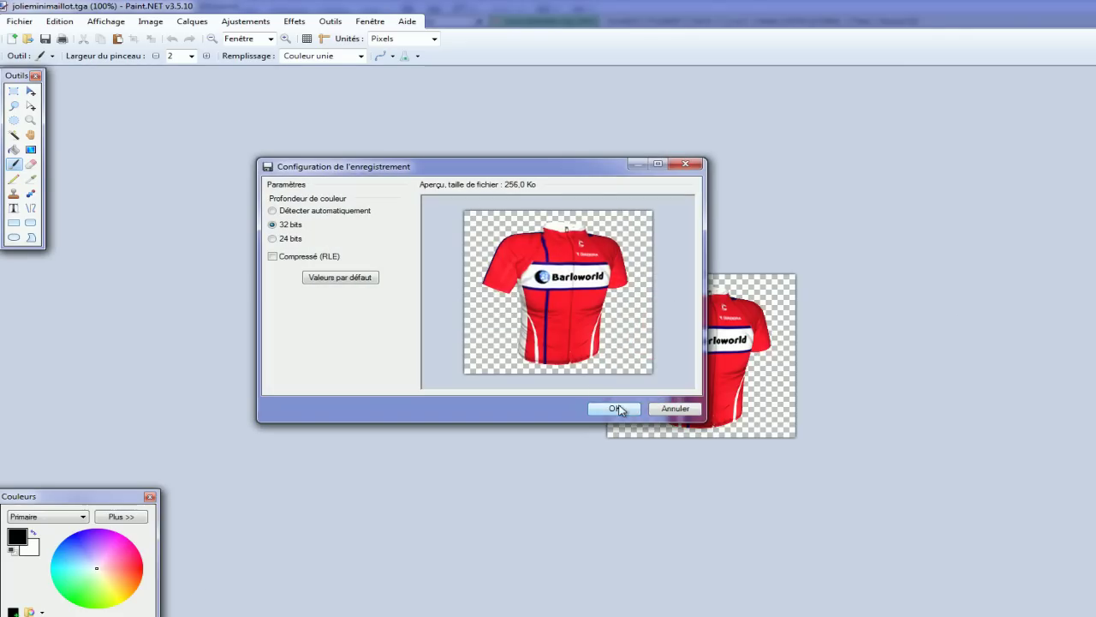
{"action": "left_click", "coordinate": [619, 409]}
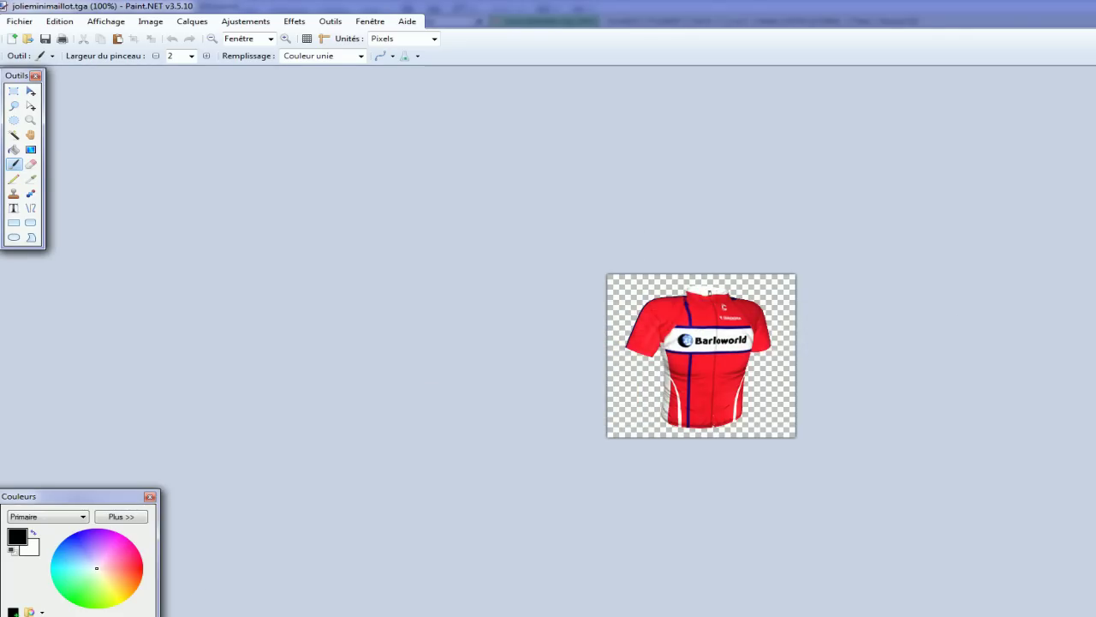
{"action": "key", "text": "alt+Tab"}
Step: Open jolieminimaillot.tga in Photoshop CS5, convert the background to Calque 0, then undo it
{"action": "right_click", "coordinate": [495, 409]}
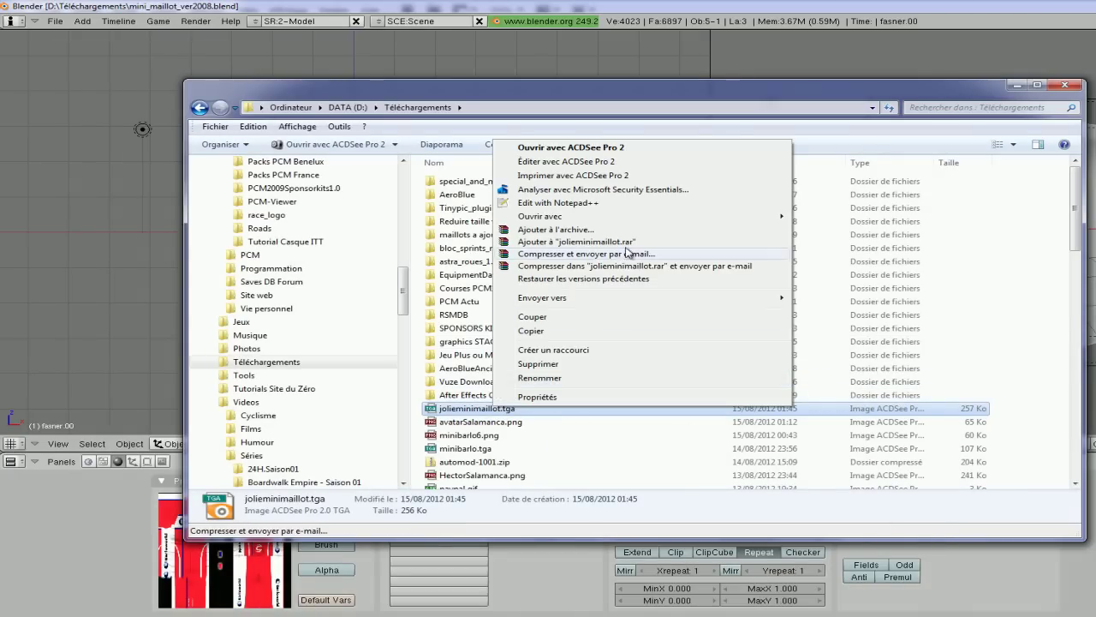
{"action": "mouse_move", "coordinate": [541, 215]}
{"action": "left_click", "coordinate": [843, 236]}
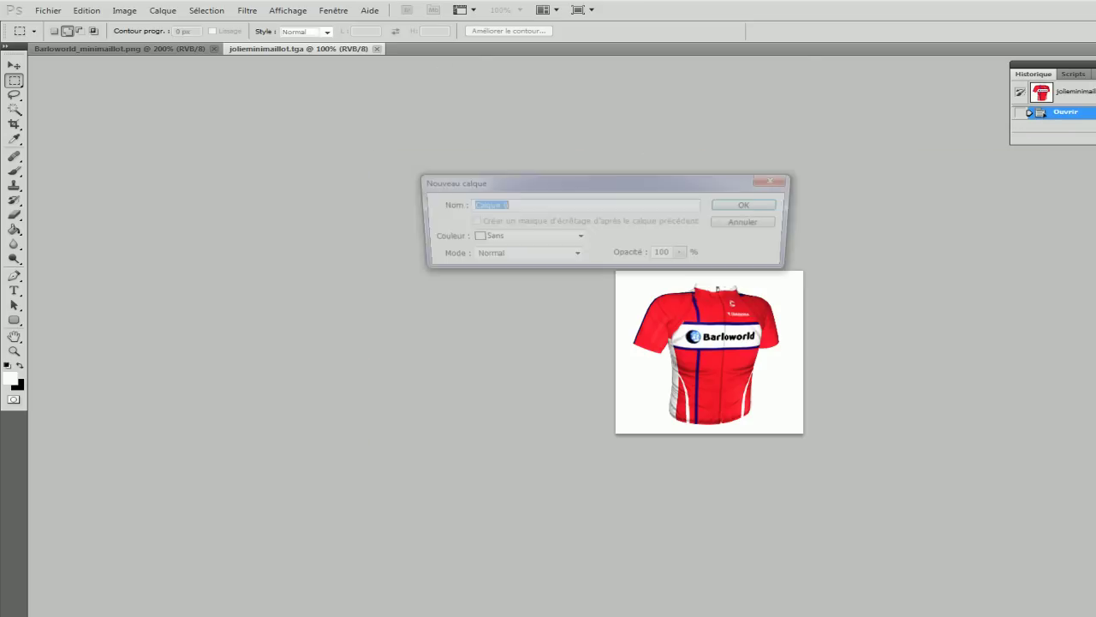
{"action": "key", "text": "Return"}
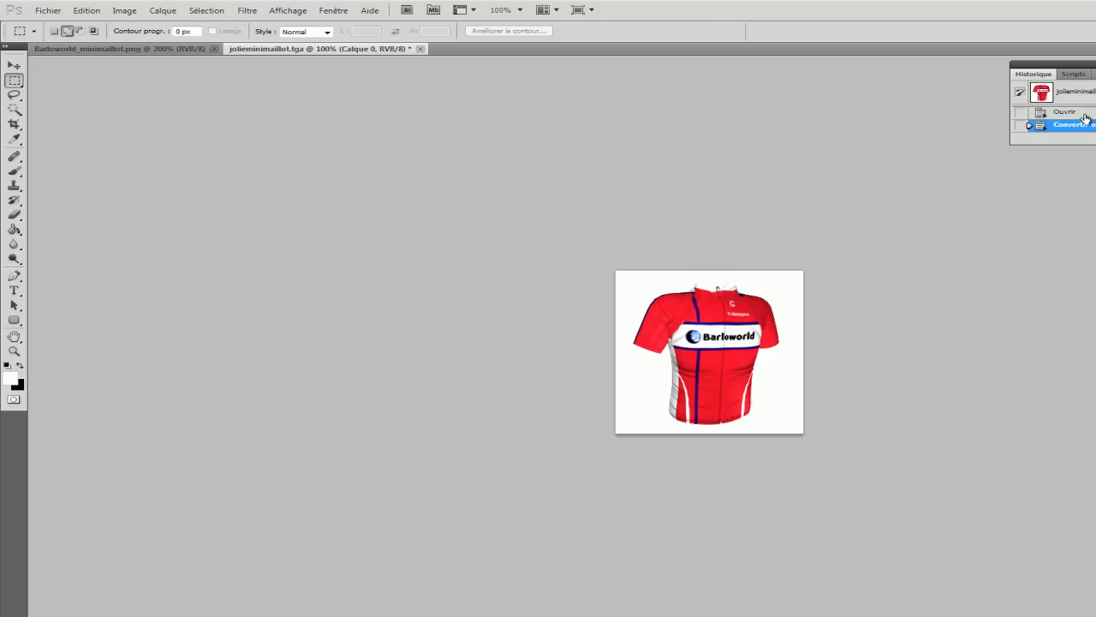
{"action": "left_click", "coordinate": [1084, 114]}
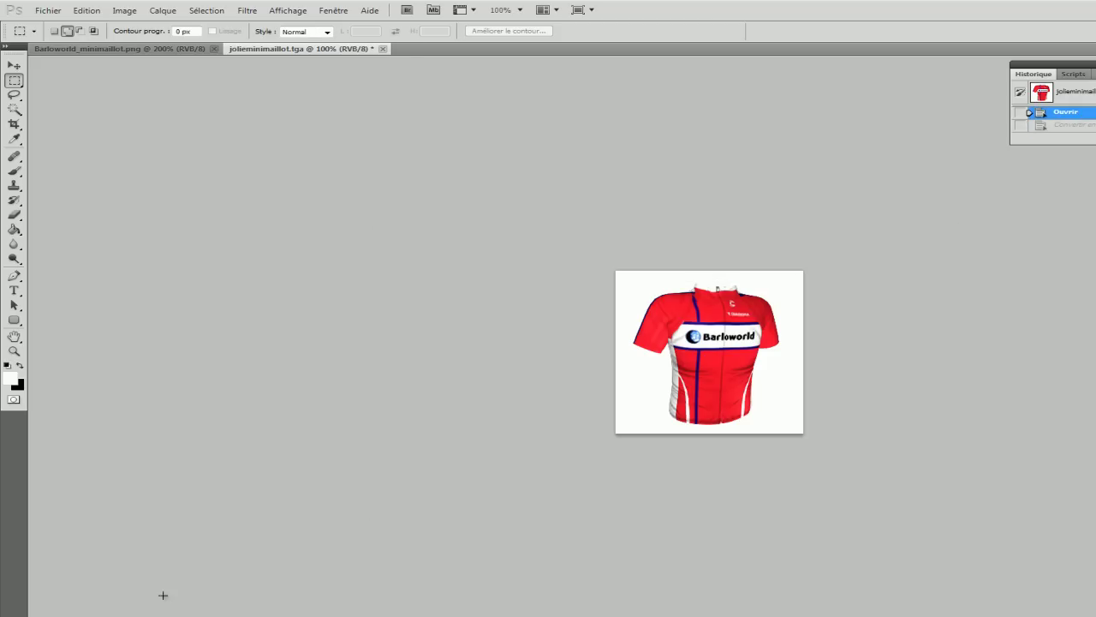
{"action": "key", "text": "alt+Tab"}
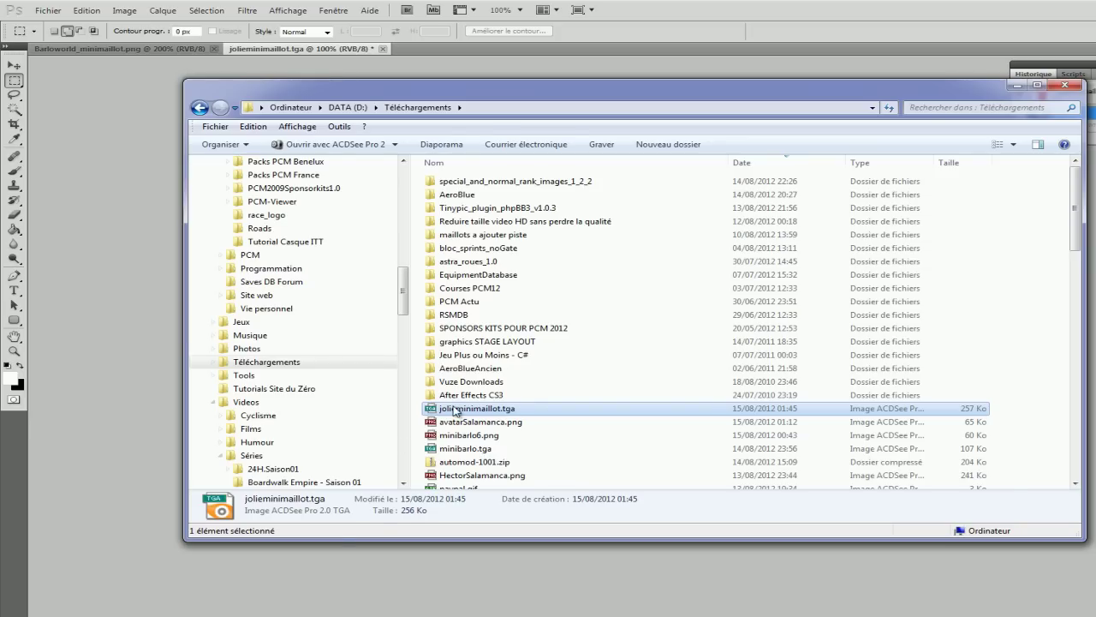
Step: Reopen jolieminimaillot.tga in Paint.NET and save it as Photoshop jolieminimaillot.psd, RLE compression off
{"action": "right_click", "coordinate": [454, 408]}
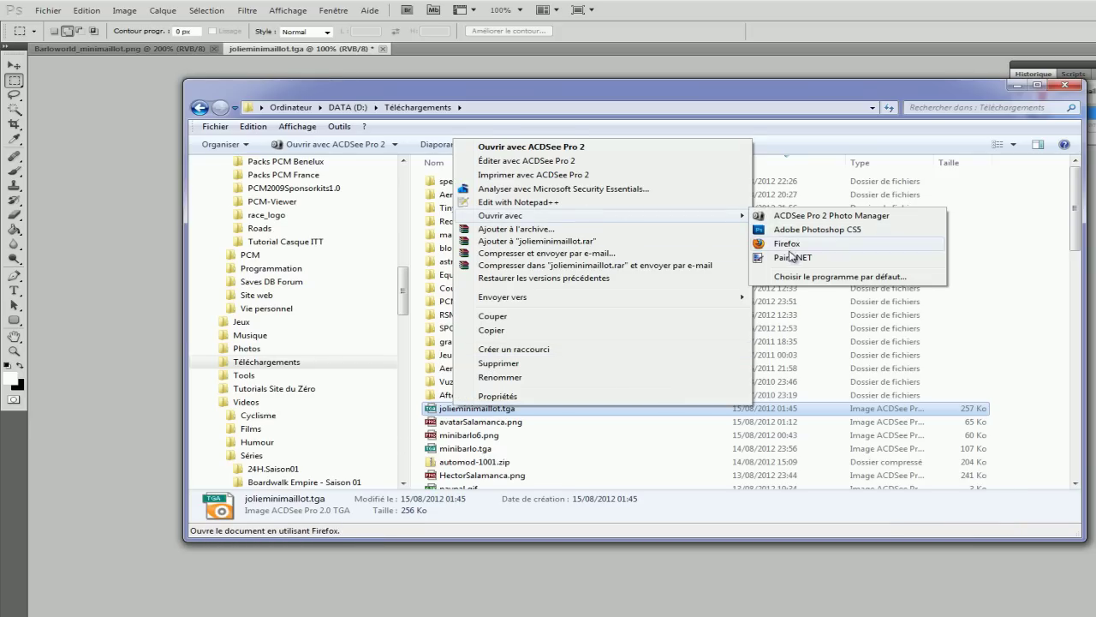
{"action": "left_click", "coordinate": [786, 257]}
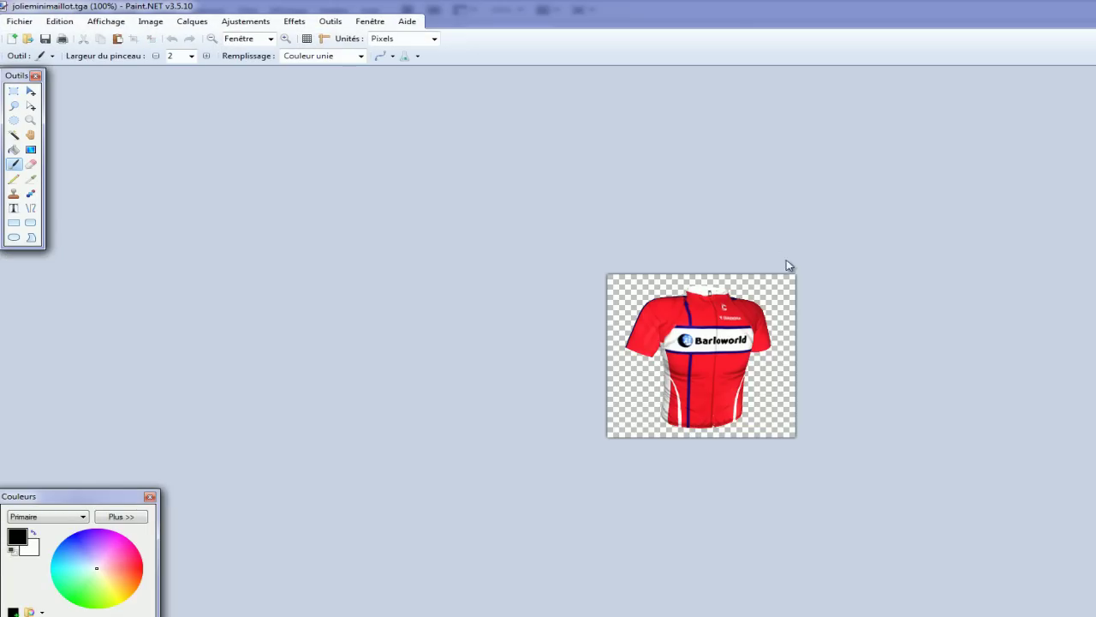
{"action": "key", "text": "ctrl+shift+s"}
{"action": "left_click", "coordinate": [651, 389]}
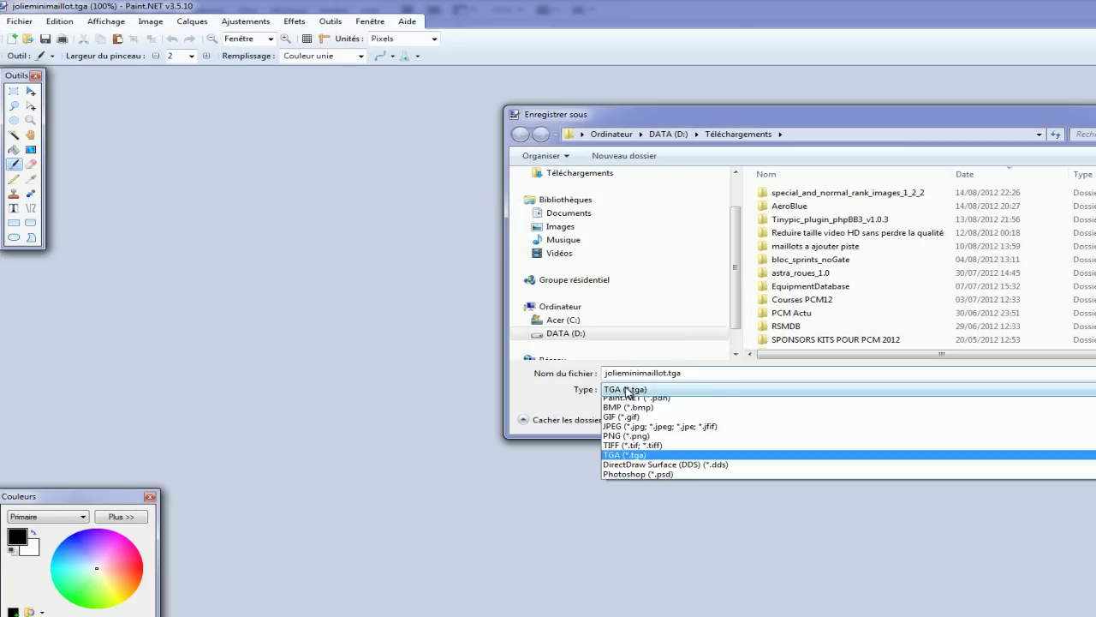
{"action": "left_click", "coordinate": [684, 480]}
{"action": "key", "text": "Return"}
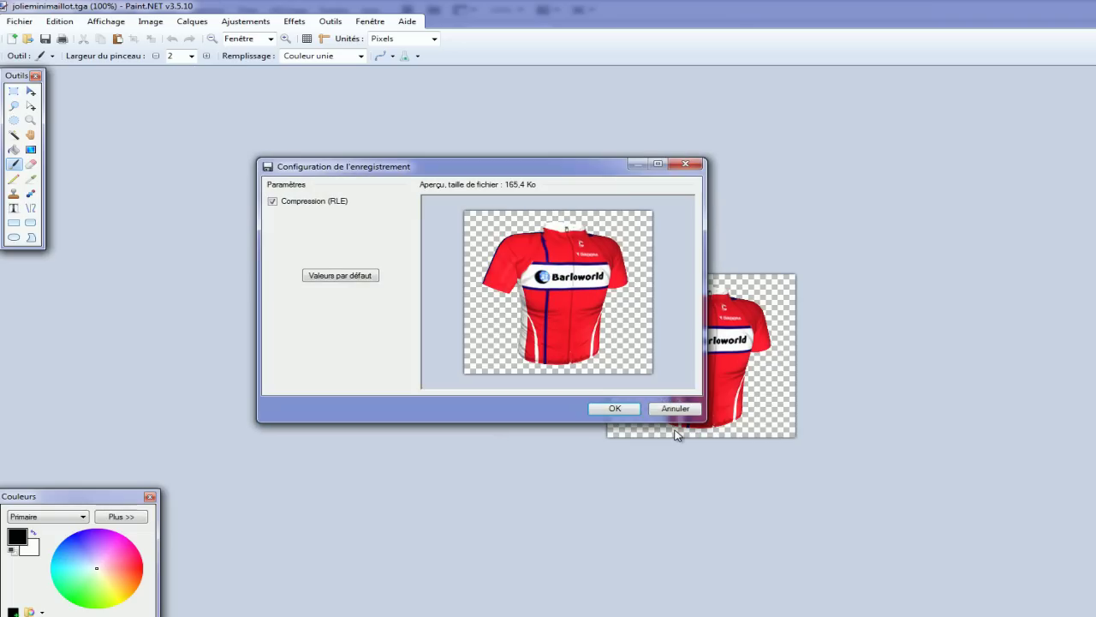
{"action": "left_click", "coordinate": [333, 204]}
{"action": "key", "text": "Return"}
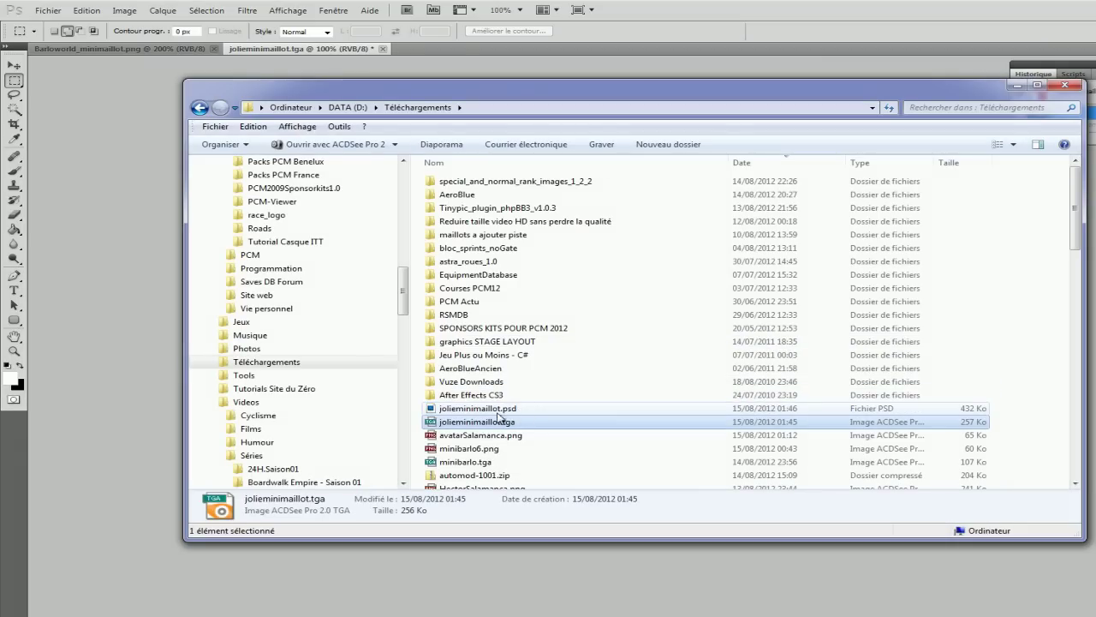
Step: Open jolieminimaillot.psd and close the TGA document without saving its changes
{"action": "double_click", "coordinate": [492, 409]}
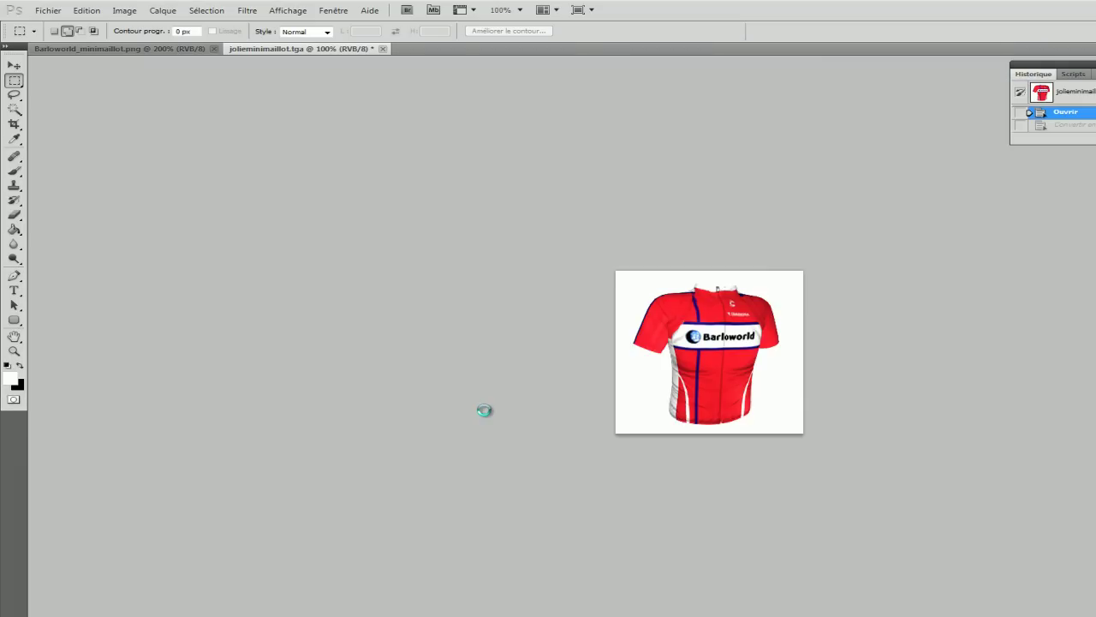
{"action": "left_click", "coordinate": [330, 48]}
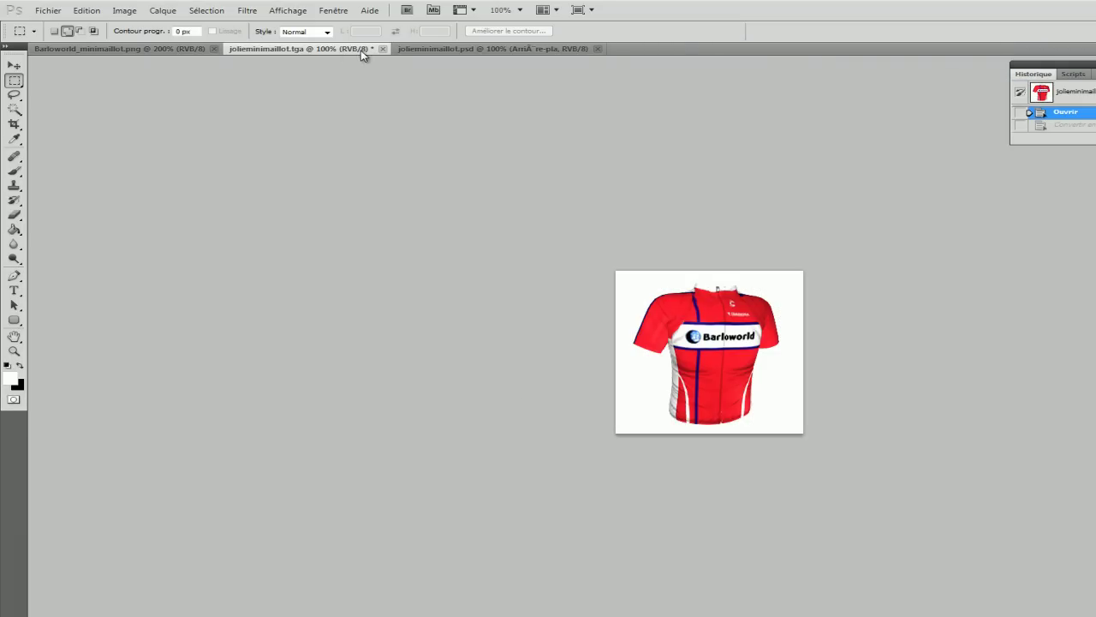
{"action": "left_click", "coordinate": [383, 49]}
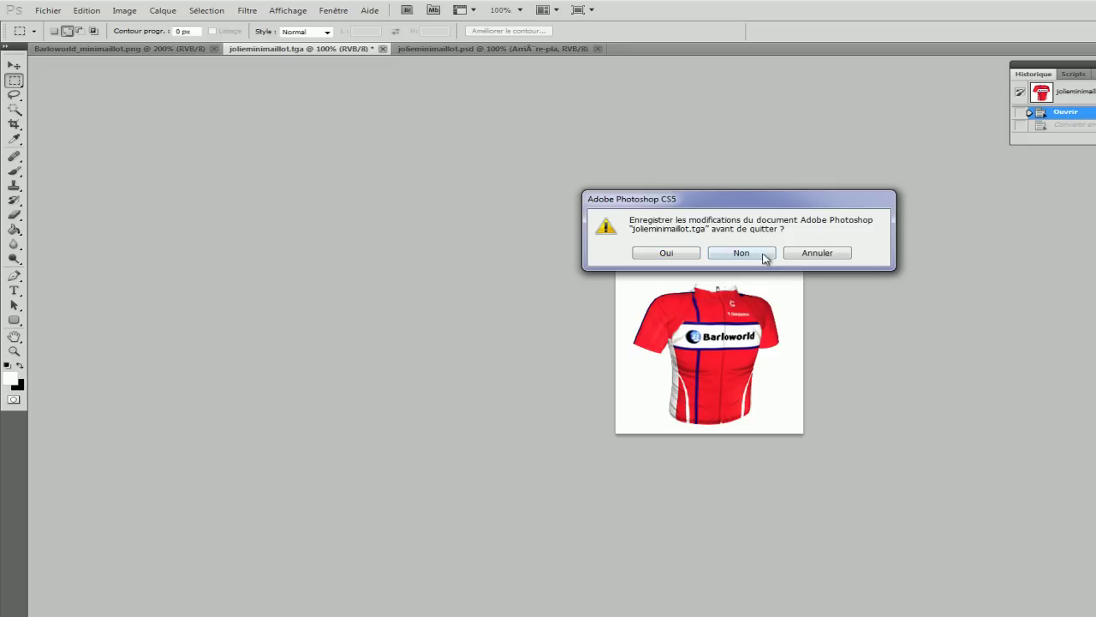
{"action": "left_click", "coordinate": [762, 254]}
Step: Zoom to 300% and sample the jersey's red as the foreground colour
{"action": "left_click", "coordinate": [497, 10]}
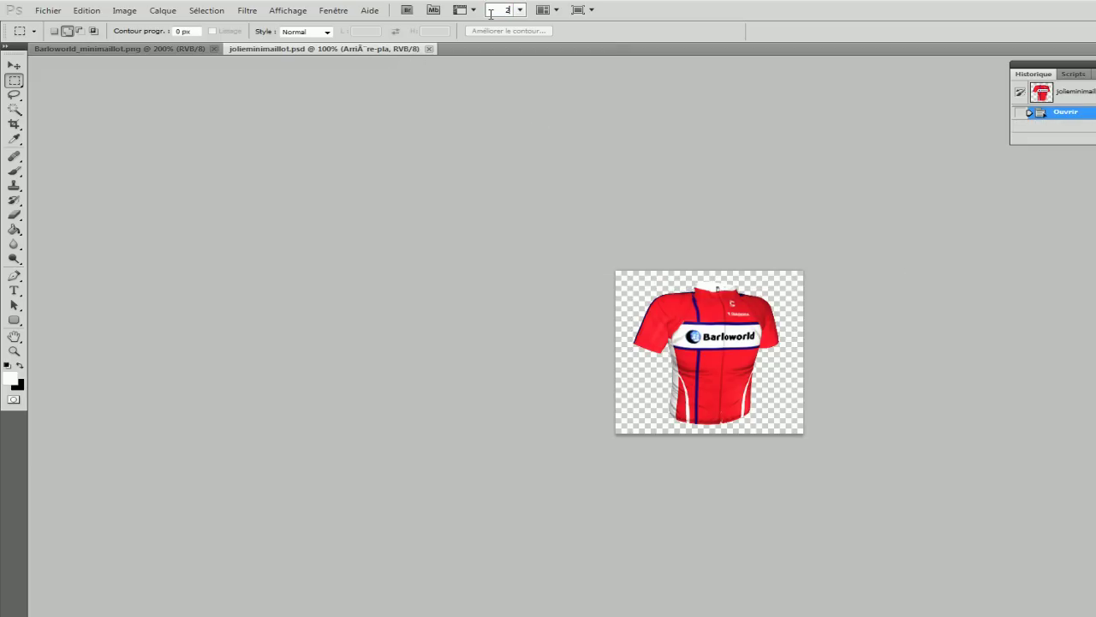
{"action": "type", "text": "250"}
{"action": "key", "text": "Return"}
{"action": "left_click", "coordinate": [497, 10]}
{"action": "type", "text": "300"}
{"action": "key", "text": "Return"}
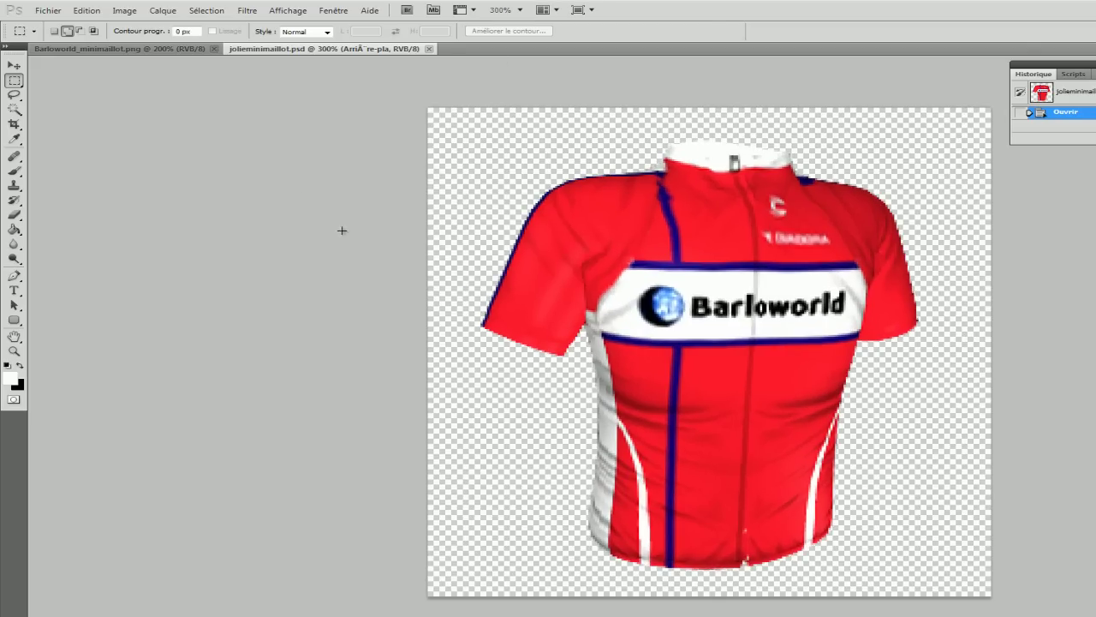
{"action": "left_click", "coordinate": [14, 140]}
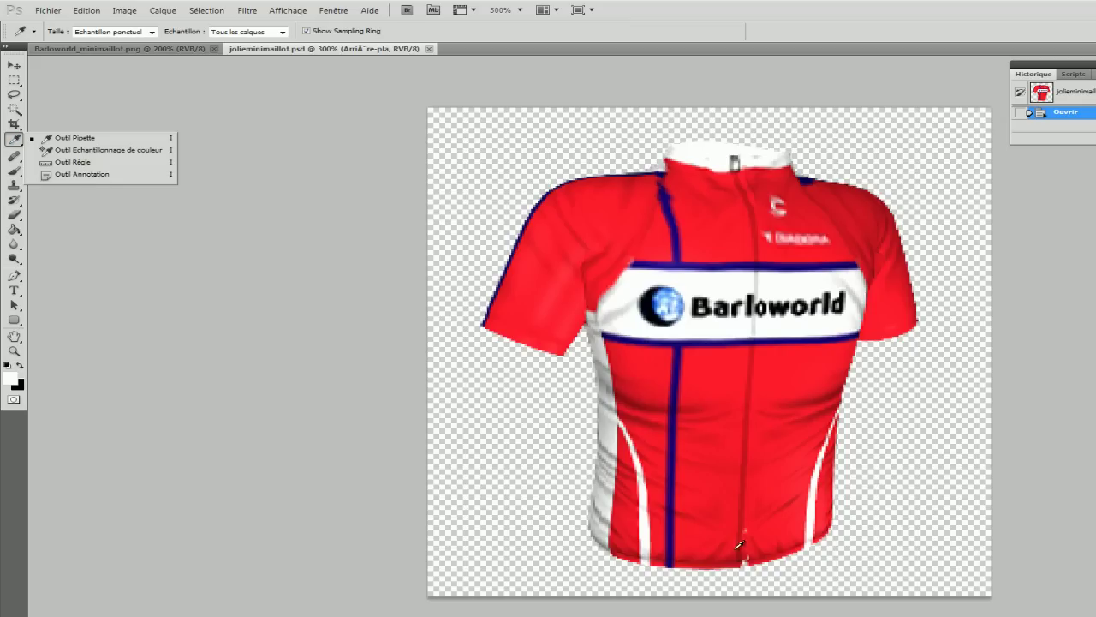
{"action": "left_click", "coordinate": [735, 531]}
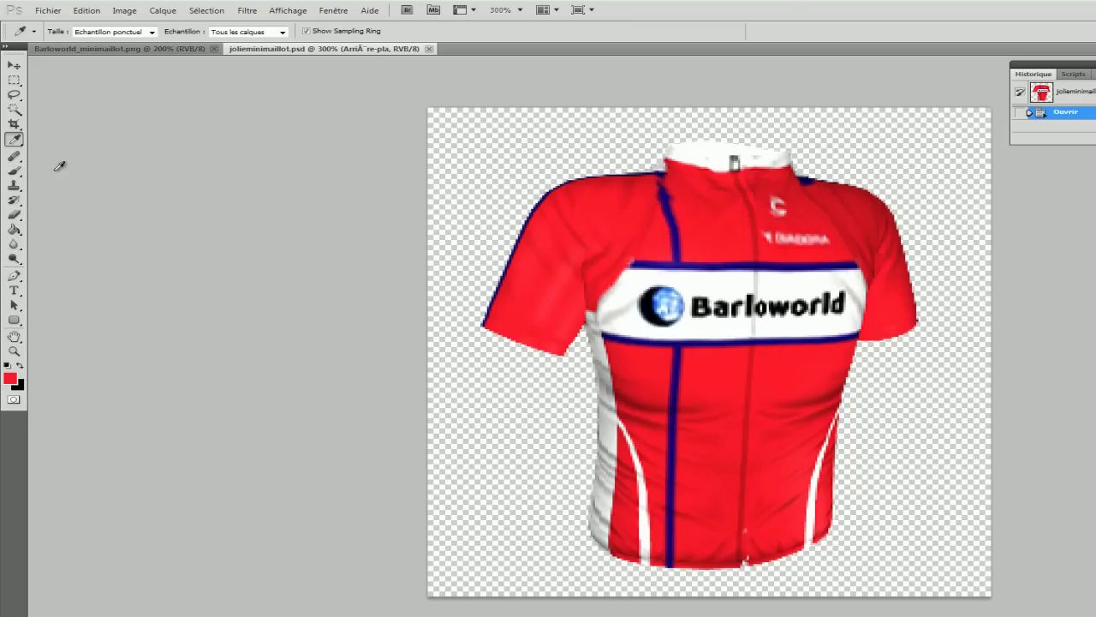
Step: Heal four blemishes near the jersey's lower hem with the Healing Brush
{"action": "left_click", "coordinate": [14, 157]}
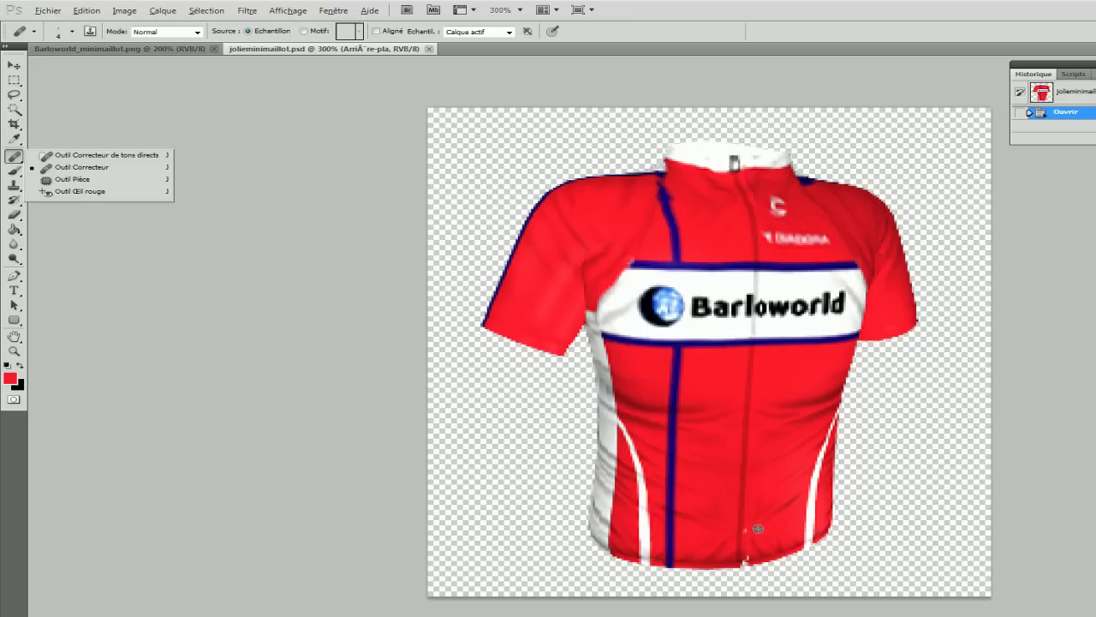
{"action": "left_click", "coordinate": [763, 533]}
{"action": "left_click", "coordinate": [745, 528]}
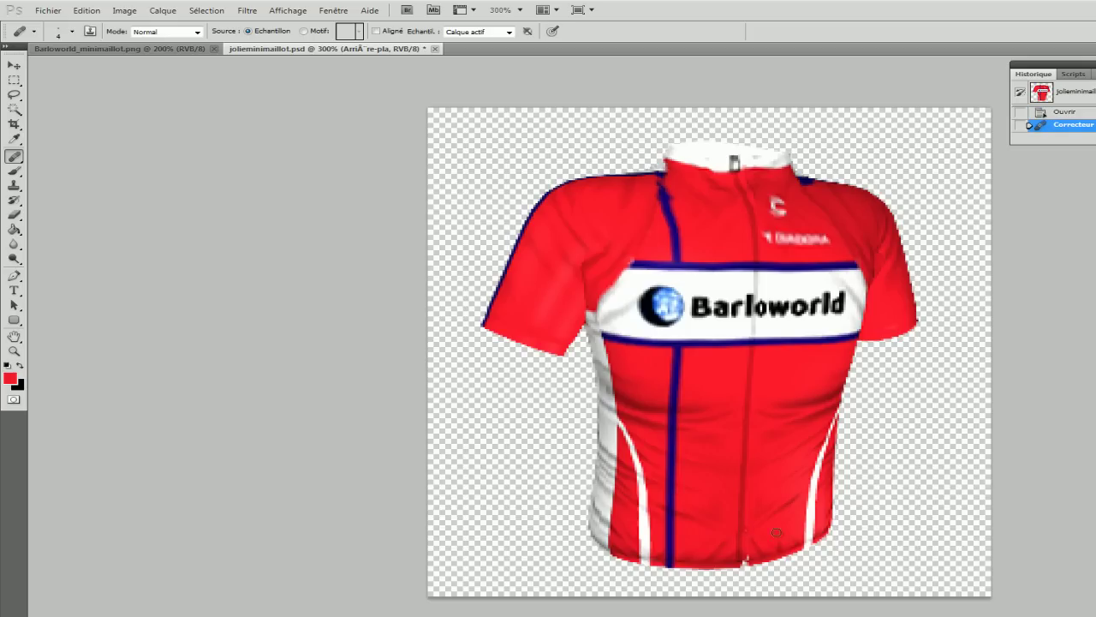
{"action": "left_click", "coordinate": [749, 545]}
{"action": "left_click", "coordinate": [746, 527]}
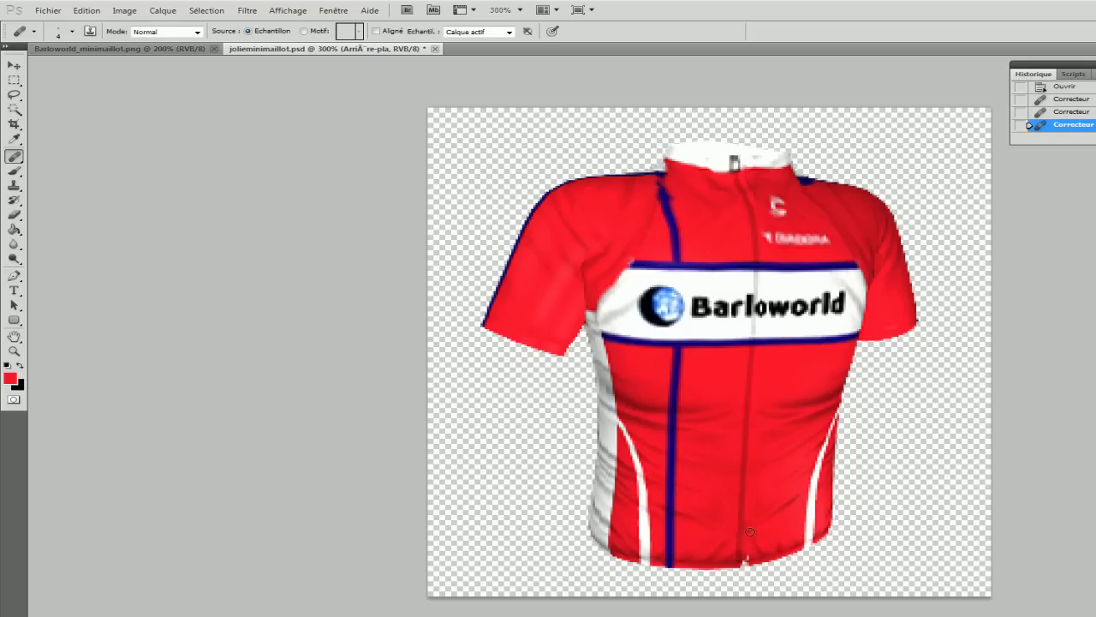
{"action": "left_click", "coordinate": [748, 523]}
Step: Undo the last healing step and sample a darker red from the jersey
{"action": "left_click", "coordinate": [1072, 112]}
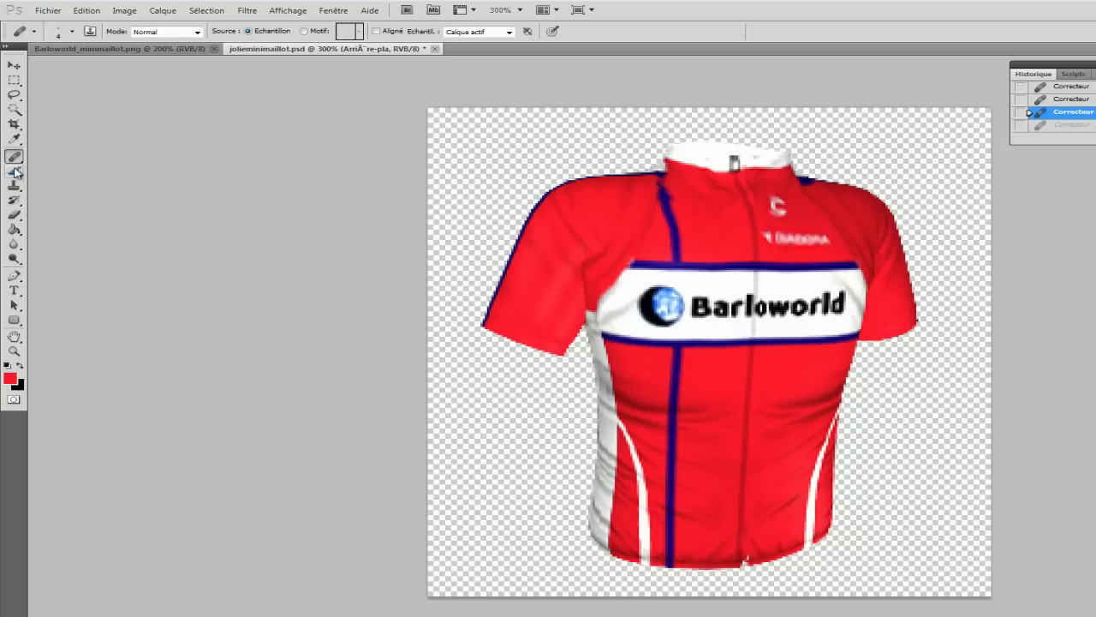
{"action": "left_click", "coordinate": [14, 140]}
{"action": "left_click", "coordinate": [745, 557]}
{"action": "left_click", "coordinate": [14, 170]}
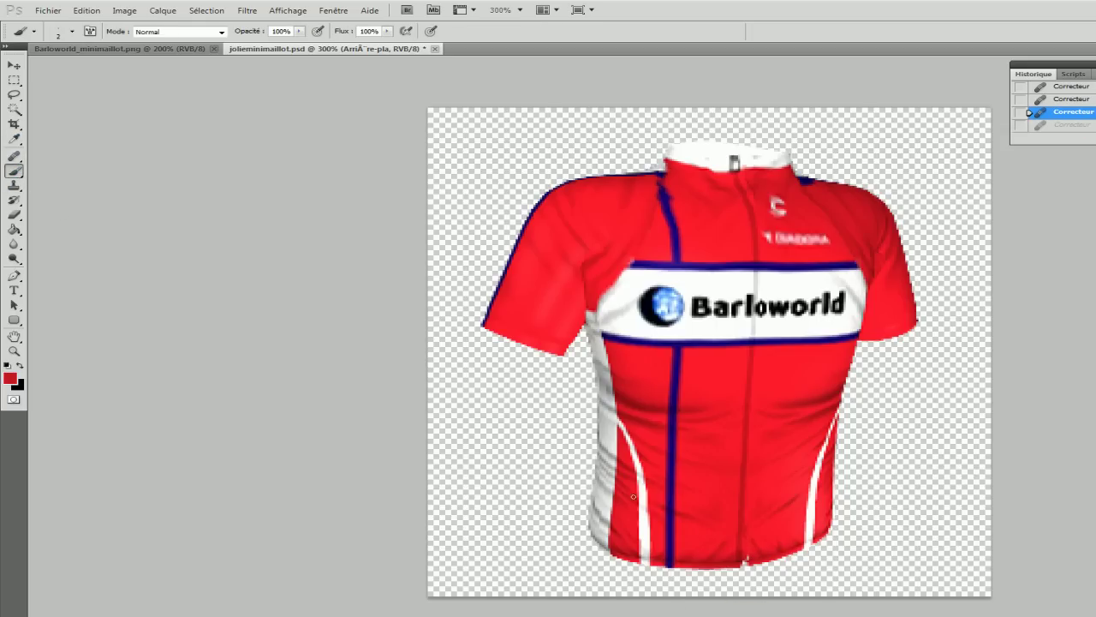
Step: Paint two dark red strokes along the hem and sample the dark blue stripe colour
{"action": "left_click", "coordinate": [746, 559]}
{"action": "left_click", "coordinate": [750, 562]}
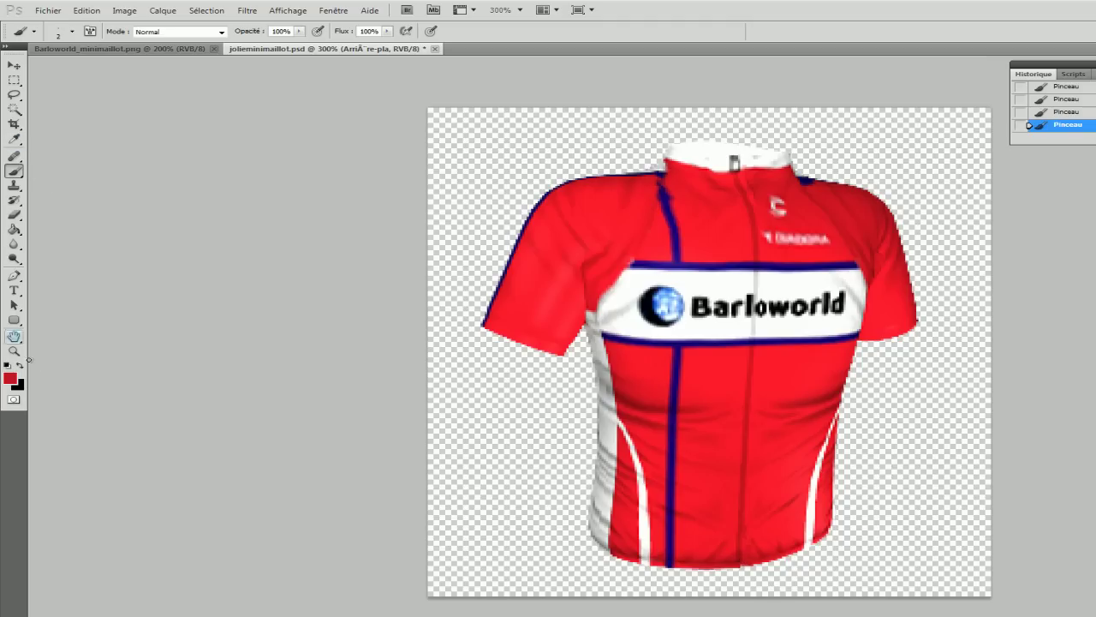
{"action": "left_click", "coordinate": [21, 365]}
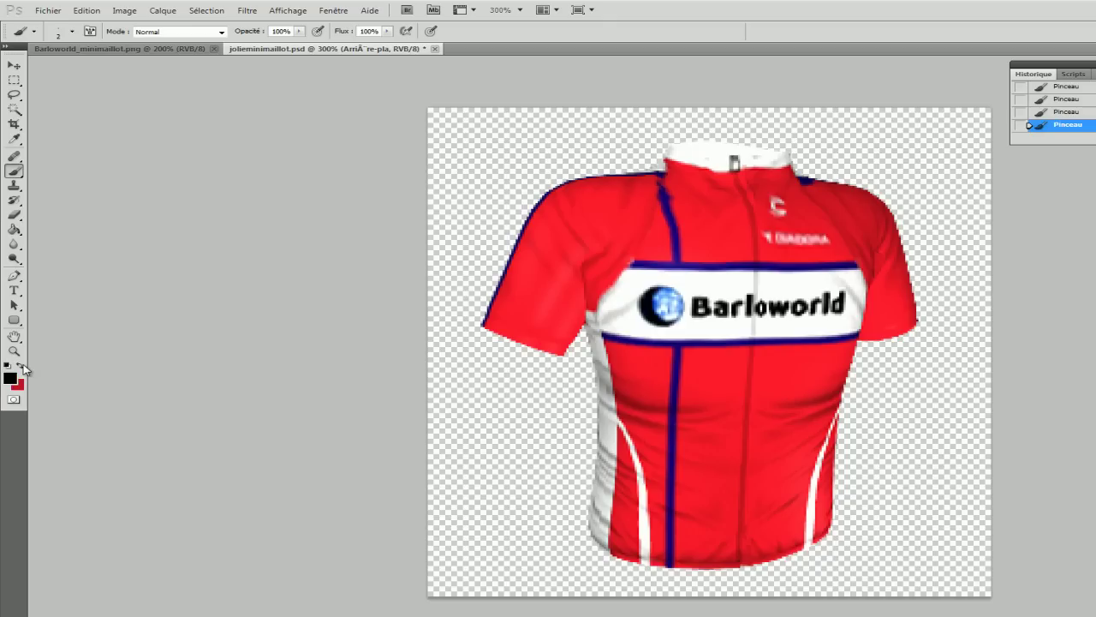
{"action": "left_click", "coordinate": [21, 140]}
{"action": "left_click", "coordinate": [667, 211]}
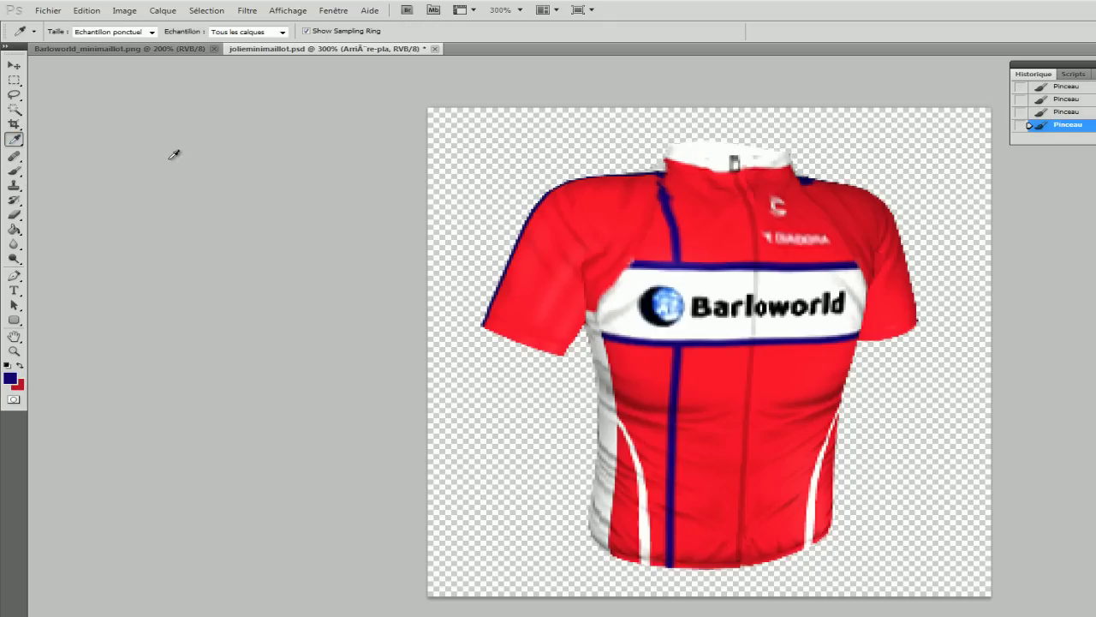
{"action": "left_click", "coordinate": [14, 170]}
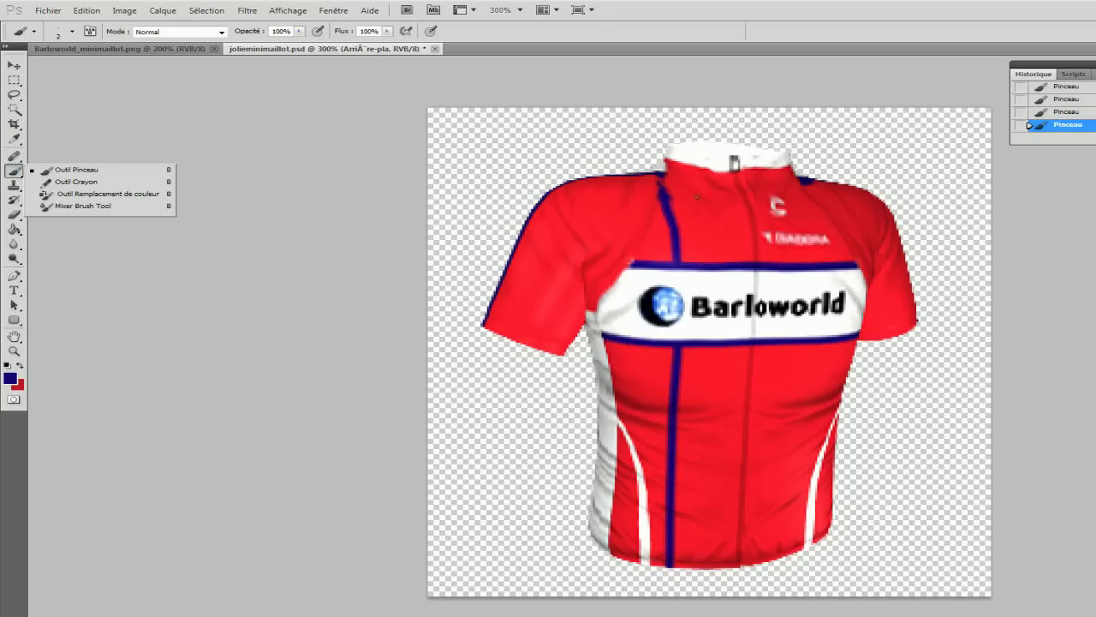
{"action": "left_click", "coordinate": [660, 184]}
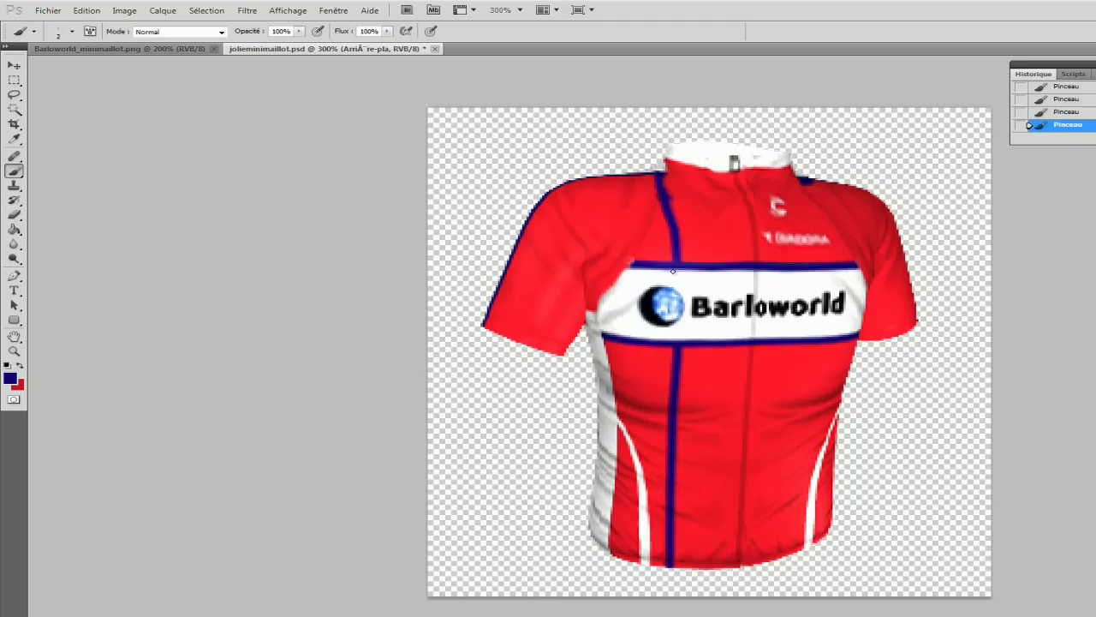
{"action": "left_click", "coordinate": [21, 366]}
Step: Compare strokes by undoing and redoing in History, and sample a brighter jersey red
{"action": "scroll", "coordinate": [1074, 107], "scroll_direction": "down", "scroll_amount": 1}
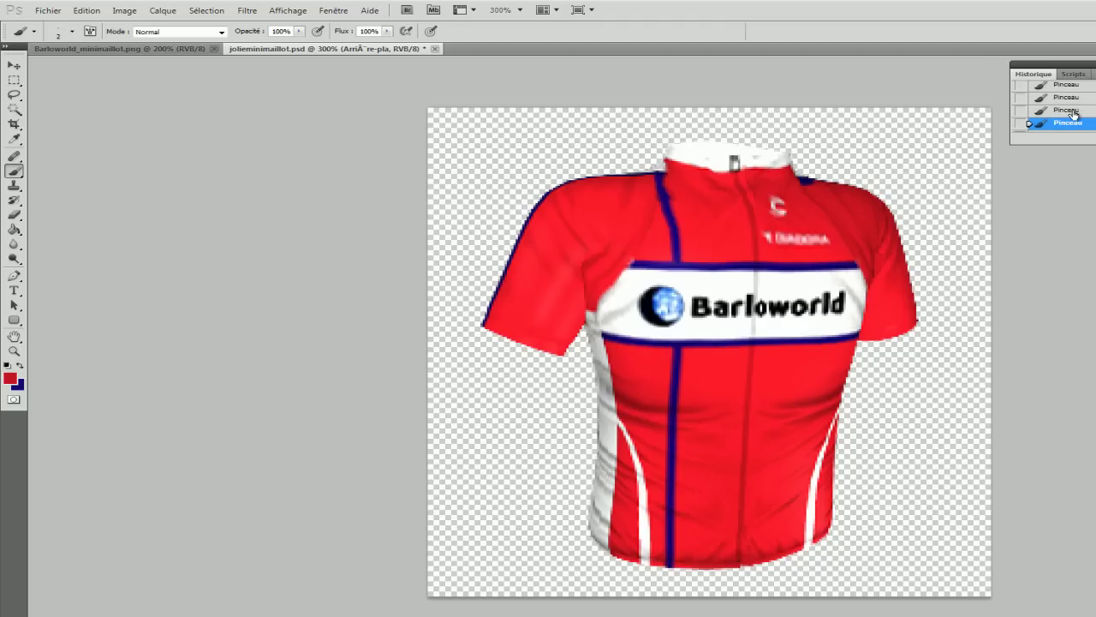
{"action": "left_click", "coordinate": [1073, 109]}
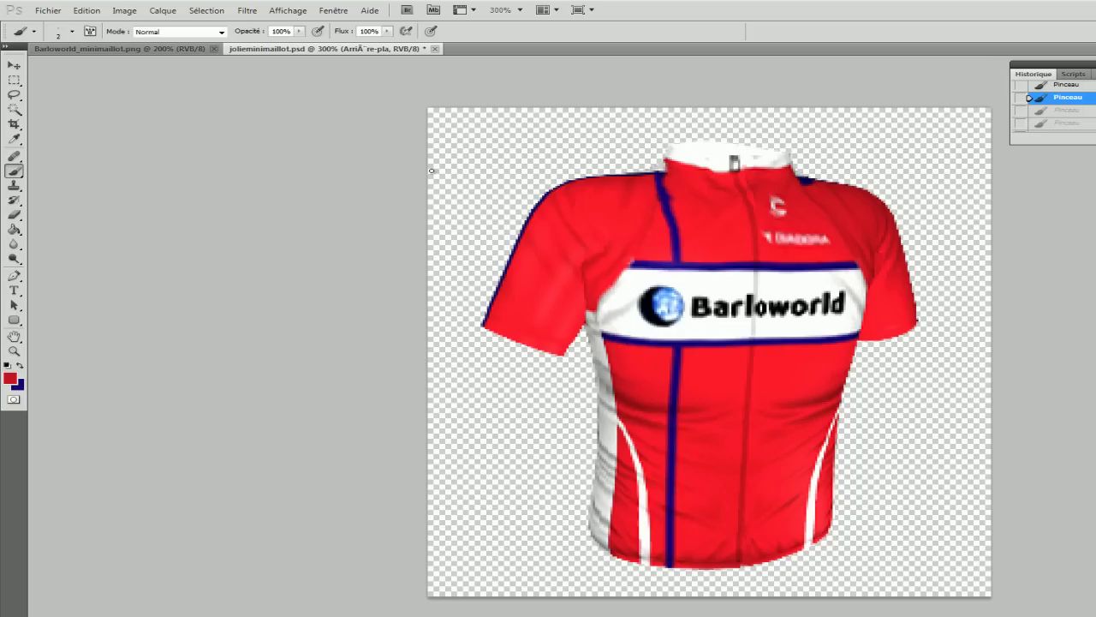
{"action": "left_click", "coordinate": [16, 140]}
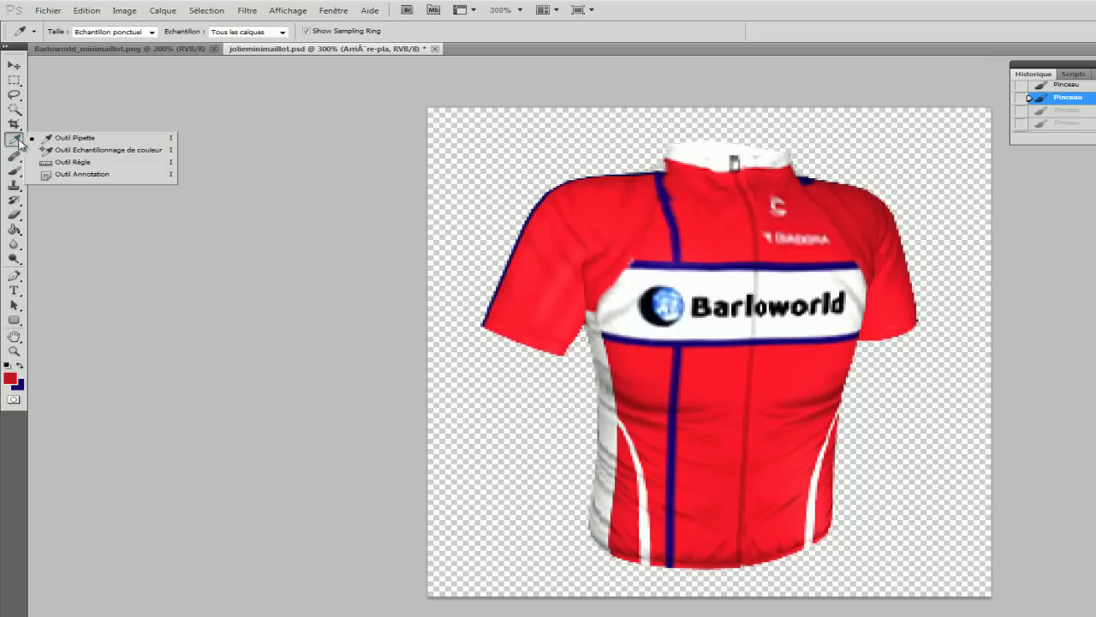
{"action": "left_click", "coordinate": [701, 208]}
{"action": "left_click", "coordinate": [14, 173]}
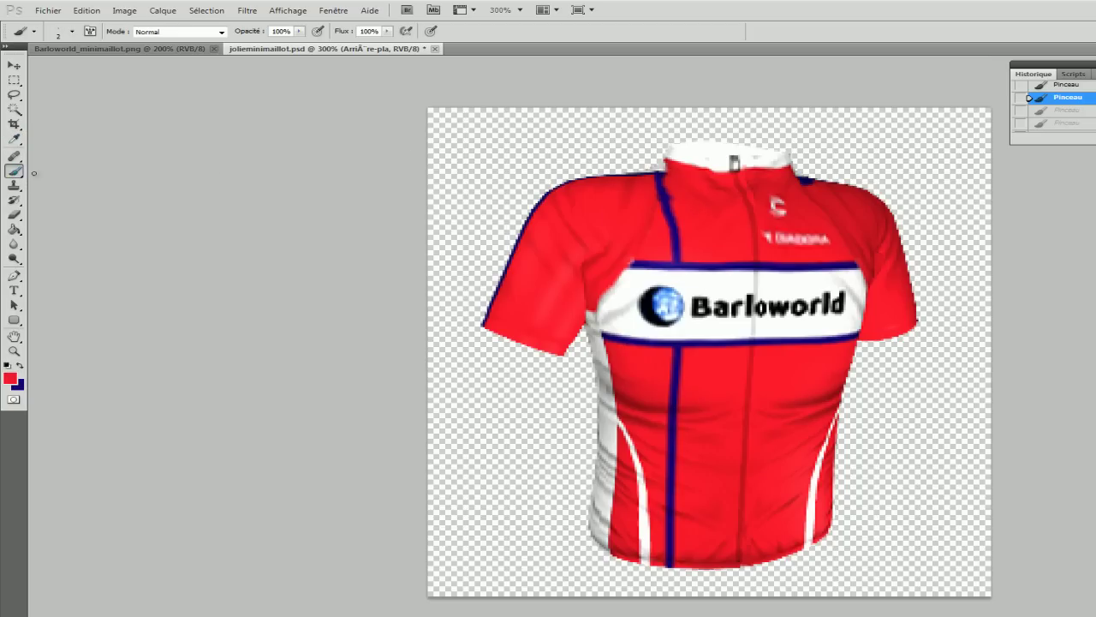
{"action": "key", "text": "ctrl+shift+z"}
{"action": "key", "text": "ctrl+shift+z"}
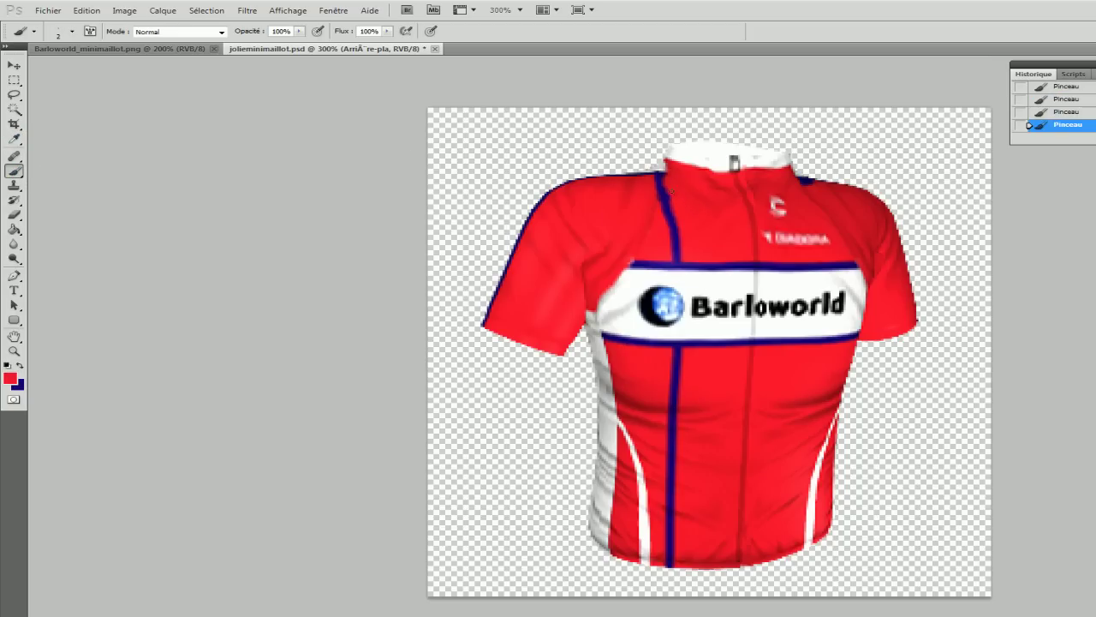
{"action": "left_click", "coordinate": [1030, 112]}
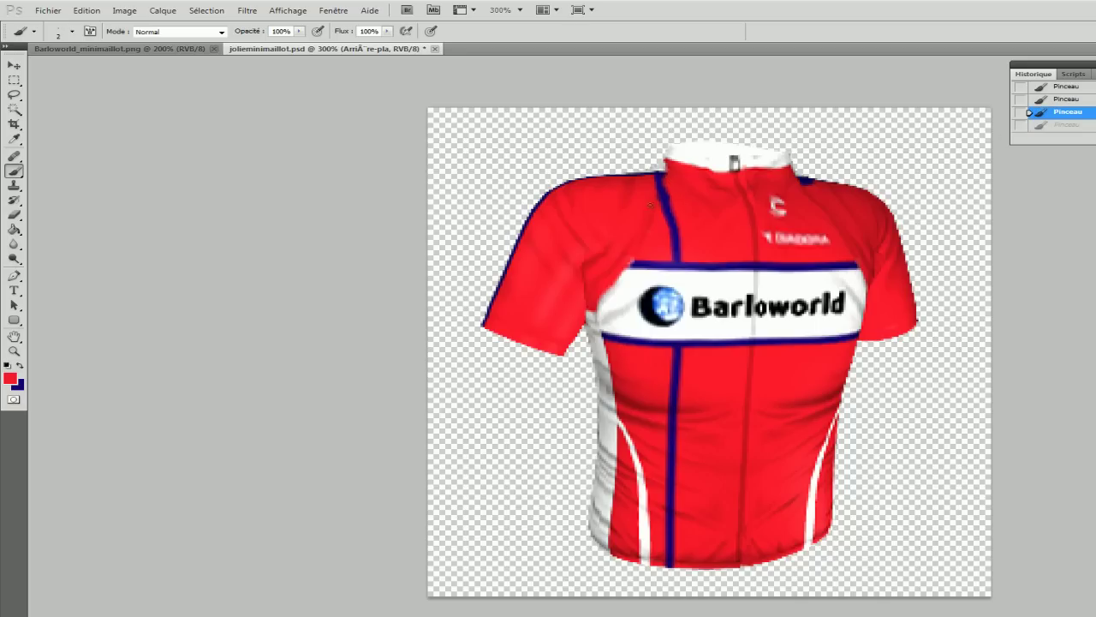
{"action": "key", "text": "ctrl+shift+z"}
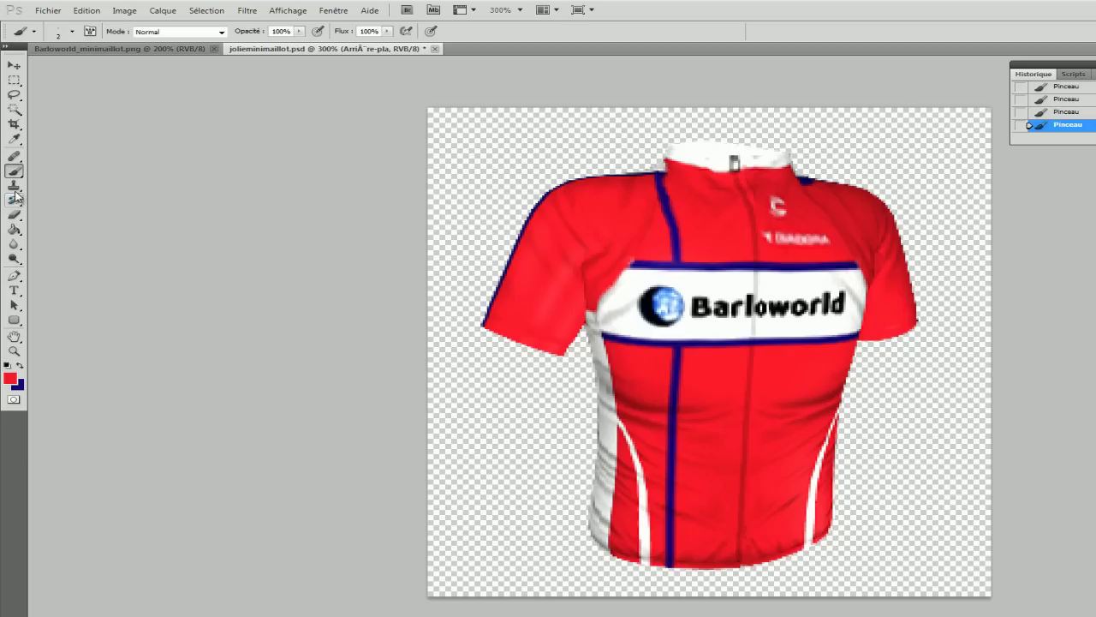
Step: Start a pen path at the lower-left hem and place anchors along the bottom edge
{"action": "left_click", "coordinate": [14, 276]}
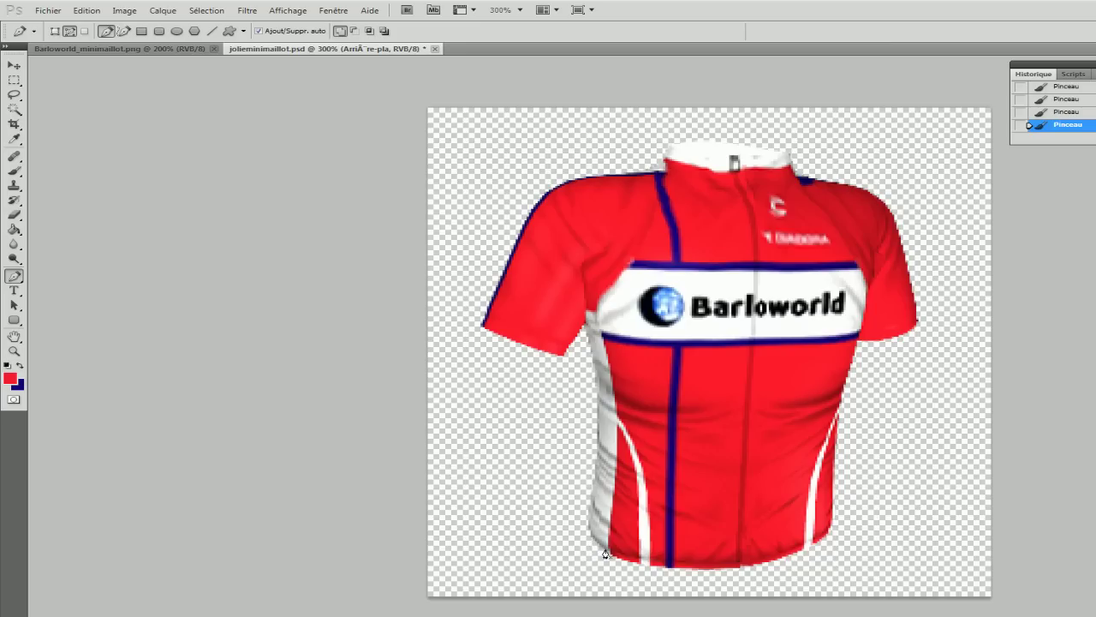
{"action": "left_click", "coordinate": [599, 547]}
{"action": "left_click", "coordinate": [638, 560]}
{"action": "left_click", "coordinate": [646, 558]}
{"action": "left_click_drag", "start_coordinate": [648, 558], "coordinate": [651, 560]}
{"action": "left_click", "coordinate": [668, 560]}
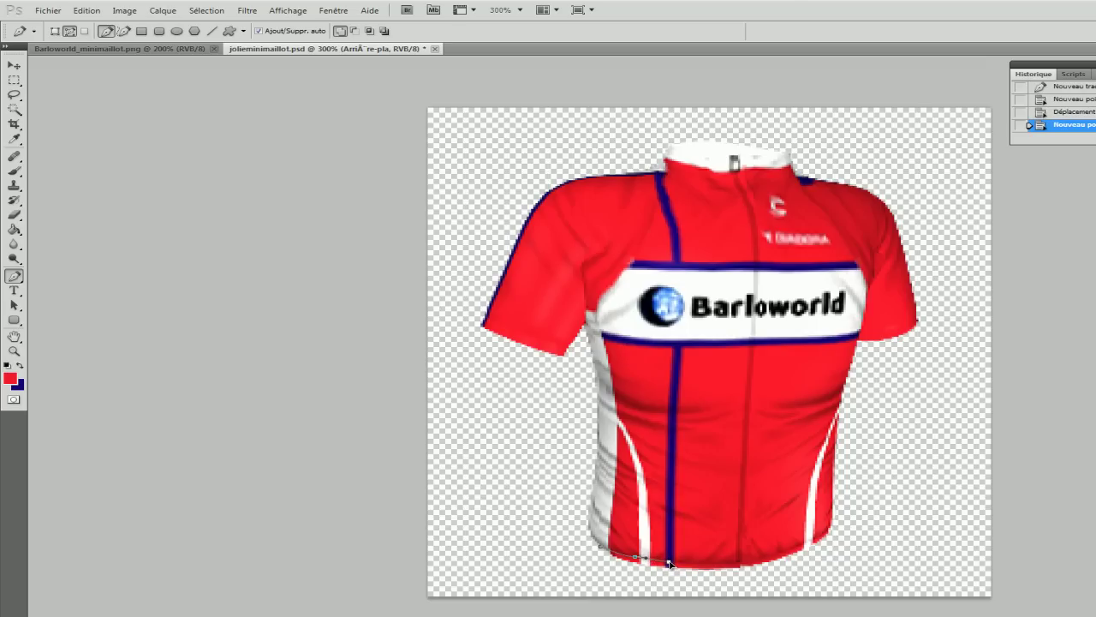
{"action": "left_click_drag", "start_coordinate": [669, 562], "coordinate": [670, 563]}
{"action": "left_click", "coordinate": [714, 565]}
{"action": "left_click", "coordinate": [756, 558]}
{"action": "key", "text": "ctrl+z"}
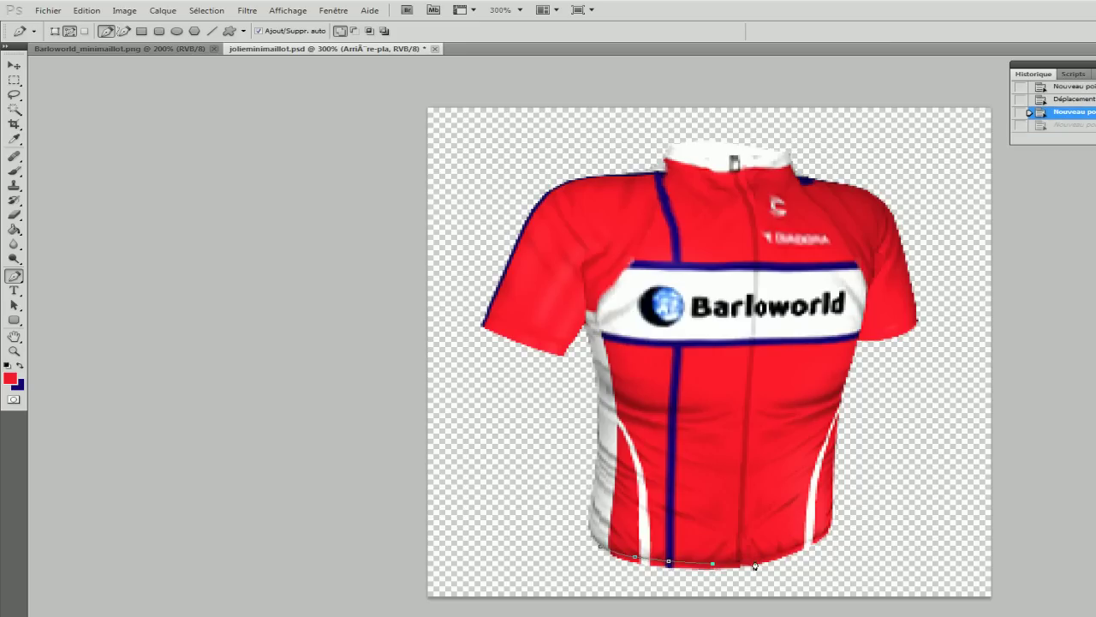
Step: Continue the path up the right hem, reshape its curve, and close it below the jersey
{"action": "mouse_move", "coordinate": [758, 555]}
{"action": "left_mouse_down"}
{"action": "mouse_move", "coordinate": [826, 535]}
{"action": "mouse_move", "coordinate": [778, 550]}
{"action": "left_mouse_up"}
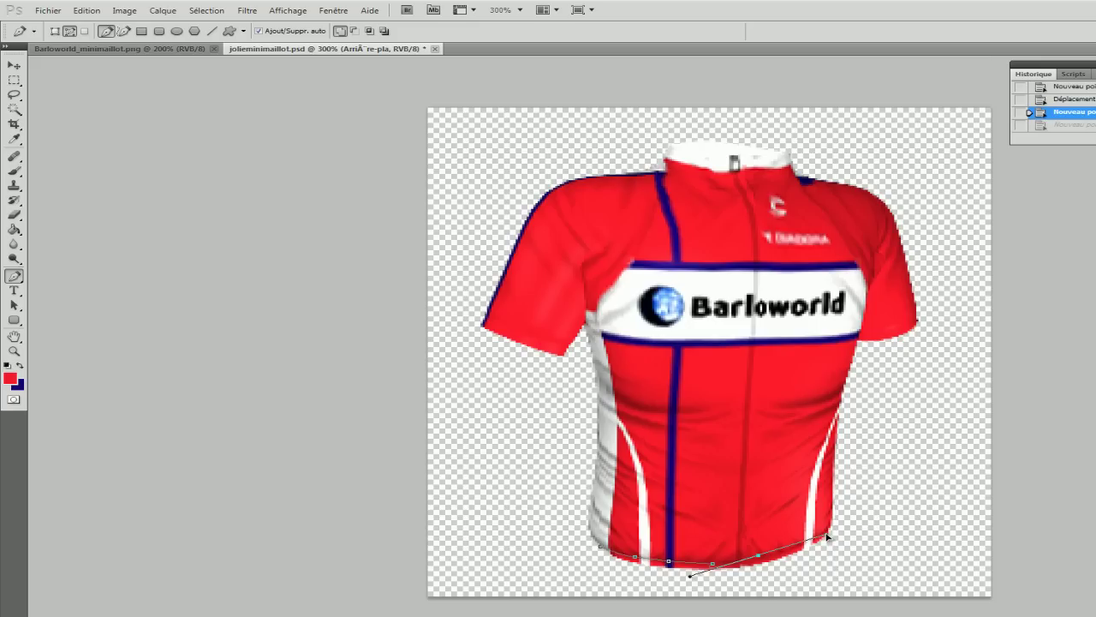
{"action": "left_click", "coordinate": [778, 550]}
{"action": "left_click_drag", "start_coordinate": [777, 550], "coordinate": [820, 534]}
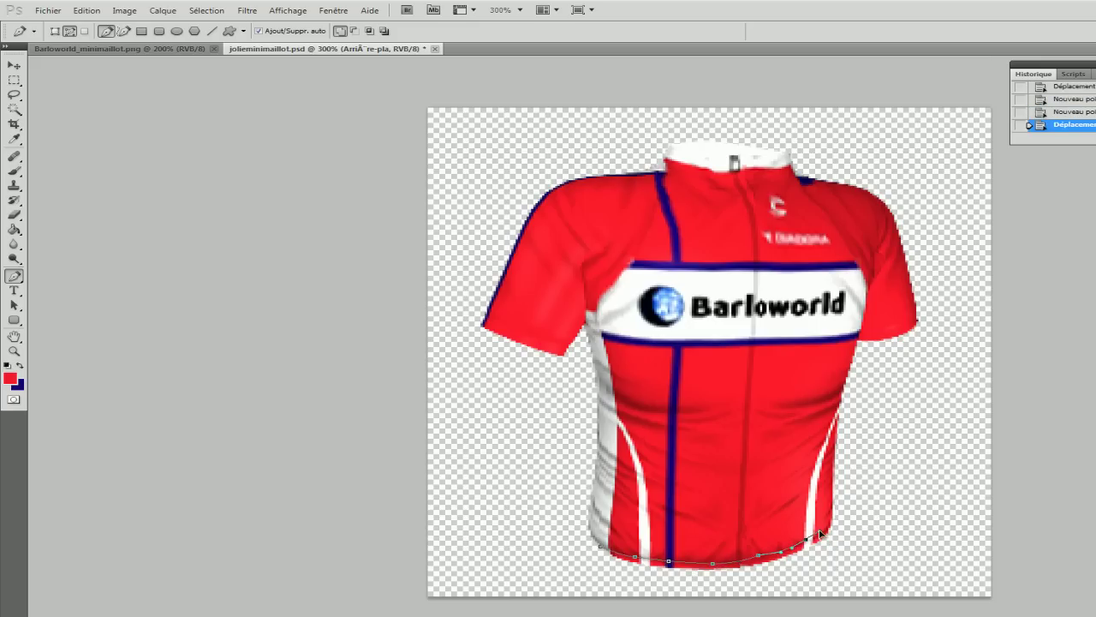
{"action": "left_click", "coordinate": [821, 535]}
{"action": "left_click_drag", "start_coordinate": [833, 529], "coordinate": [835, 526]}
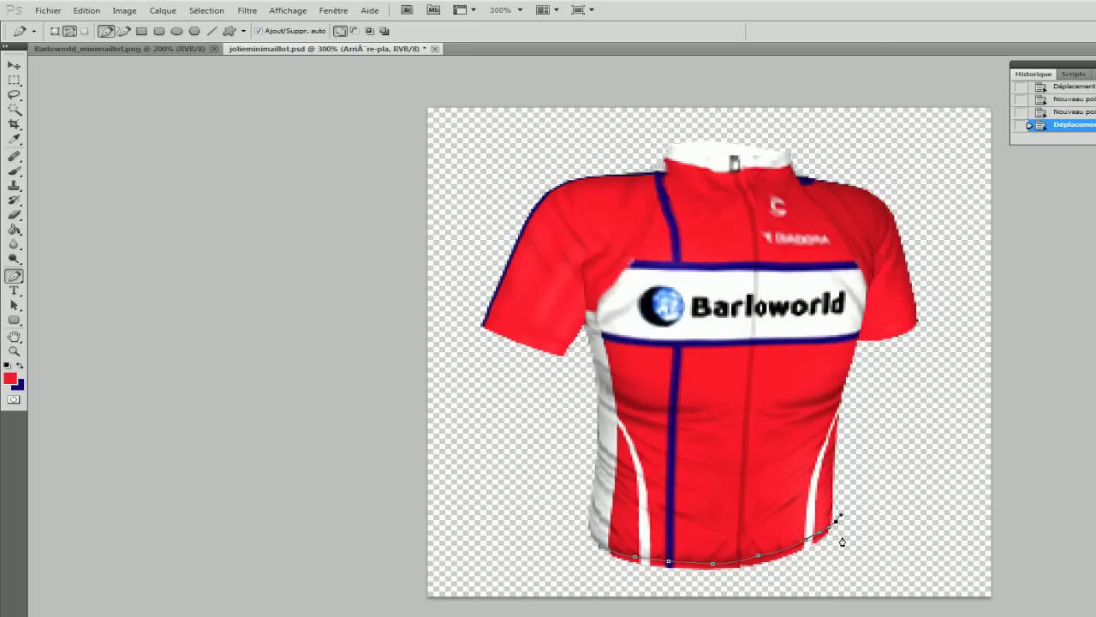
{"action": "left_click", "coordinate": [760, 561], "text": "ctrl"}
{"action": "left_click_drag", "start_coordinate": [774, 555], "coordinate": [789, 563], "text": "alt"}
{"action": "left_click_drag", "start_coordinate": [867, 556], "coordinate": [789, 587]}
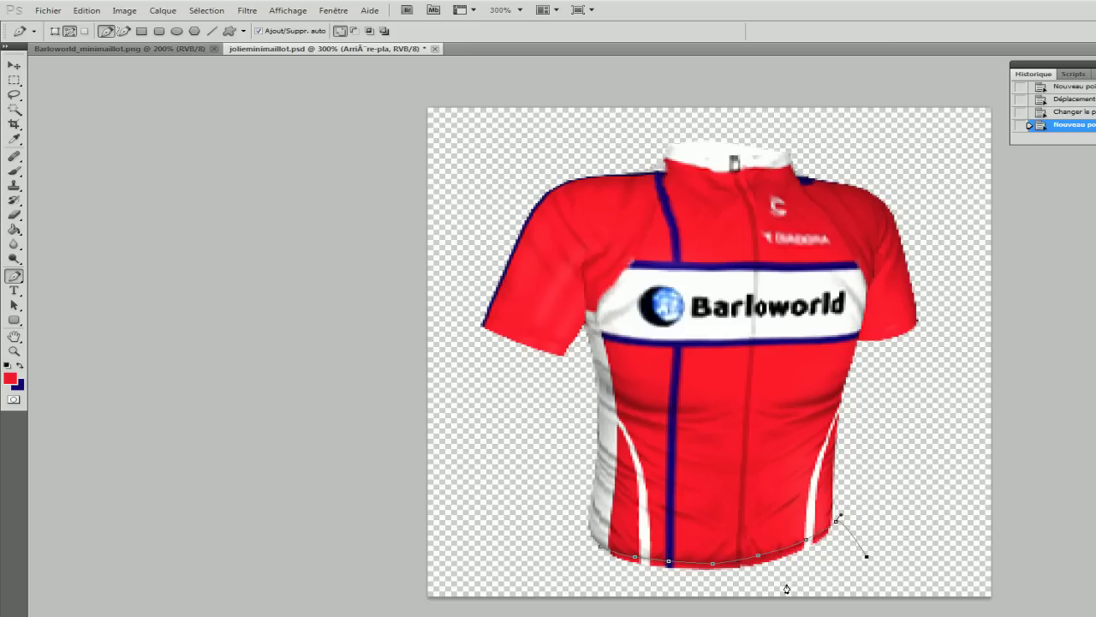
{"action": "left_click", "coordinate": [789, 586]}
{"action": "left_click", "coordinate": [602, 582]}
{"action": "left_click", "coordinate": [565, 567]}
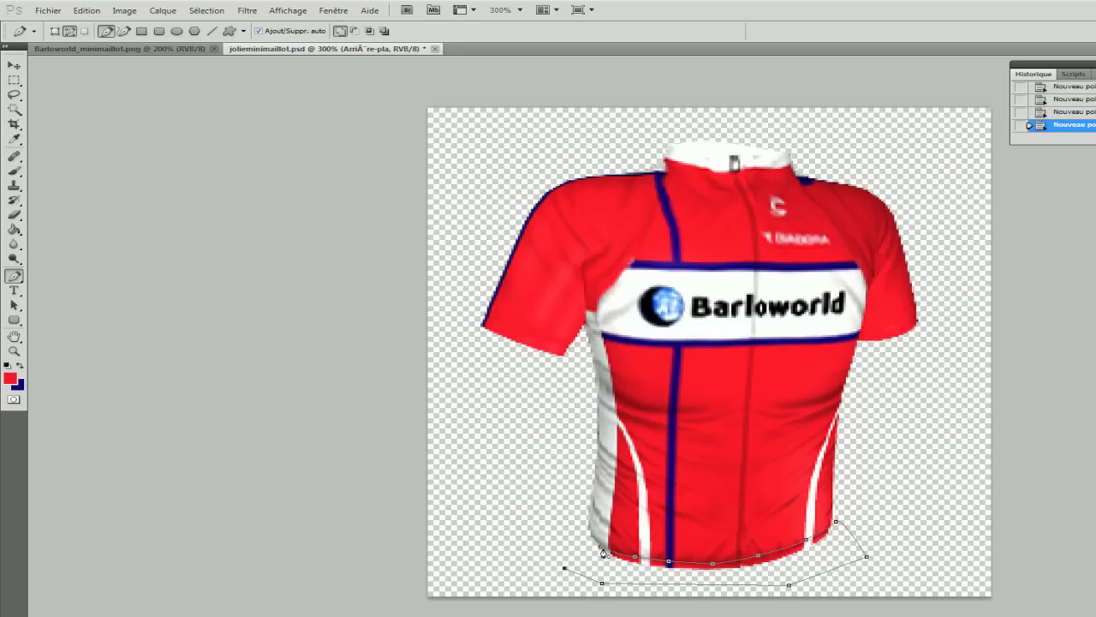
{"action": "left_click", "coordinate": [599, 553]}
{"action": "right_click", "coordinate": [631, 560]}
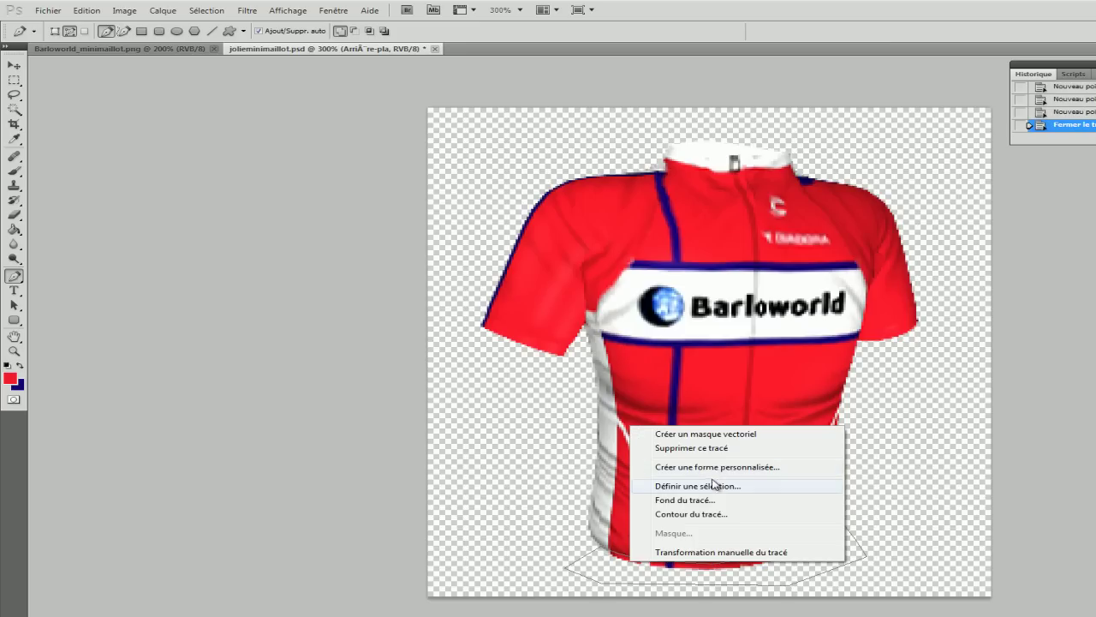
Step: Turn the path into a selection, delete the strip below the hem, and deselect
{"action": "left_click", "coordinate": [717, 483]}
{"action": "key", "text": "Return"}
{"action": "key", "text": "Delete"}
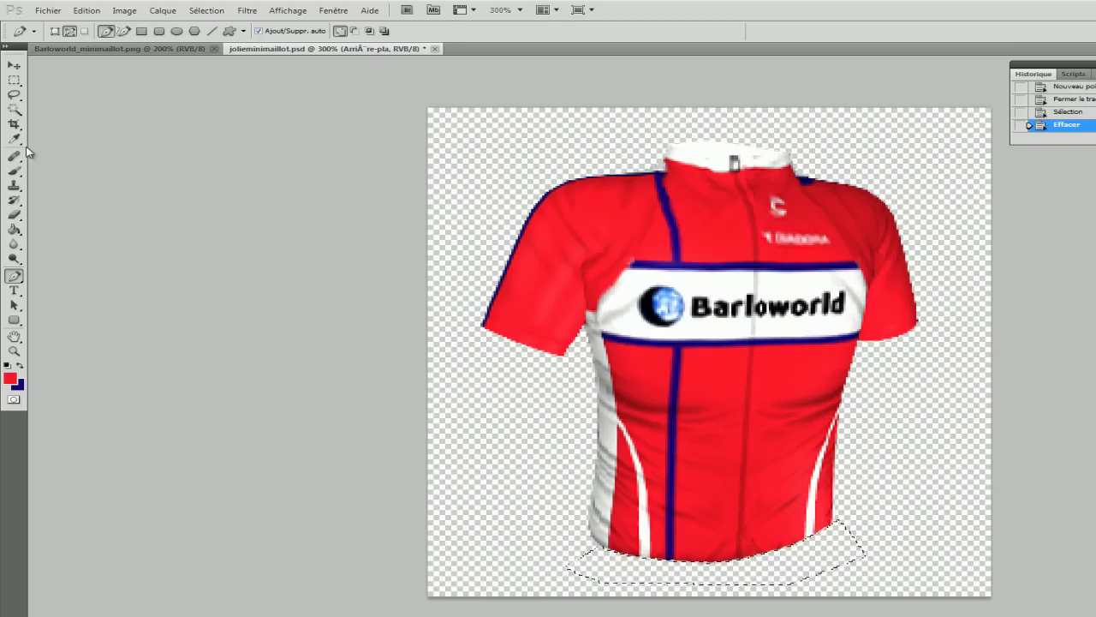
{"action": "left_click", "coordinate": [14, 82]}
{"action": "right_click", "coordinate": [619, 323]}
{"action": "left_click", "coordinate": [673, 330]}
Step: Zoom to 150% and save jolieminimaillot.psd
{"action": "left_click", "coordinate": [501, 10]}
{"action": "type", "text": "150"}
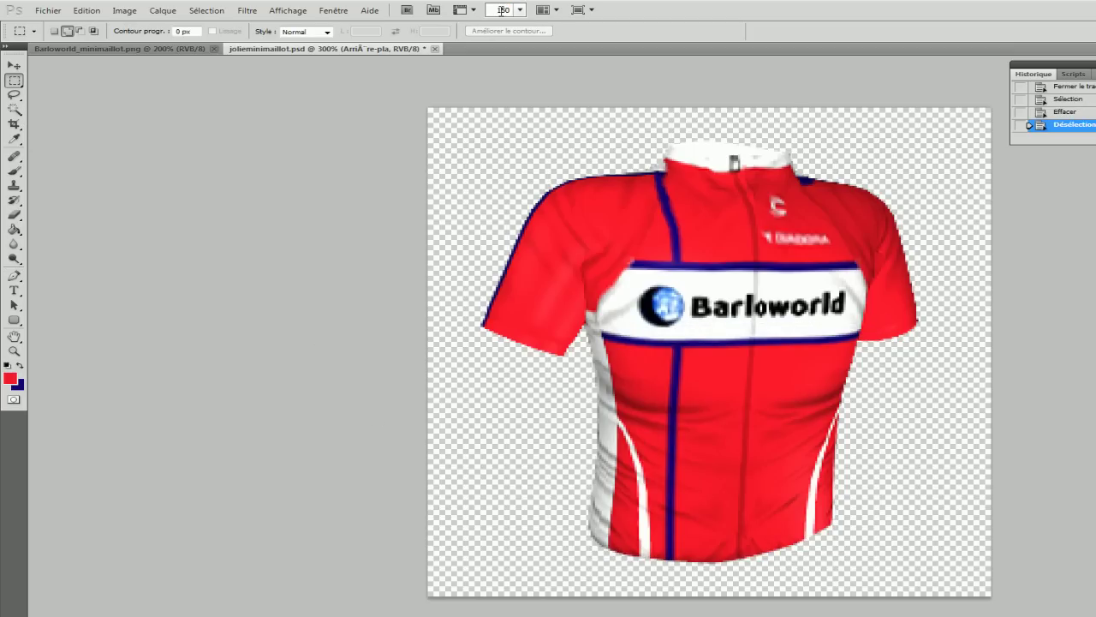
{"action": "key", "text": "Return"}
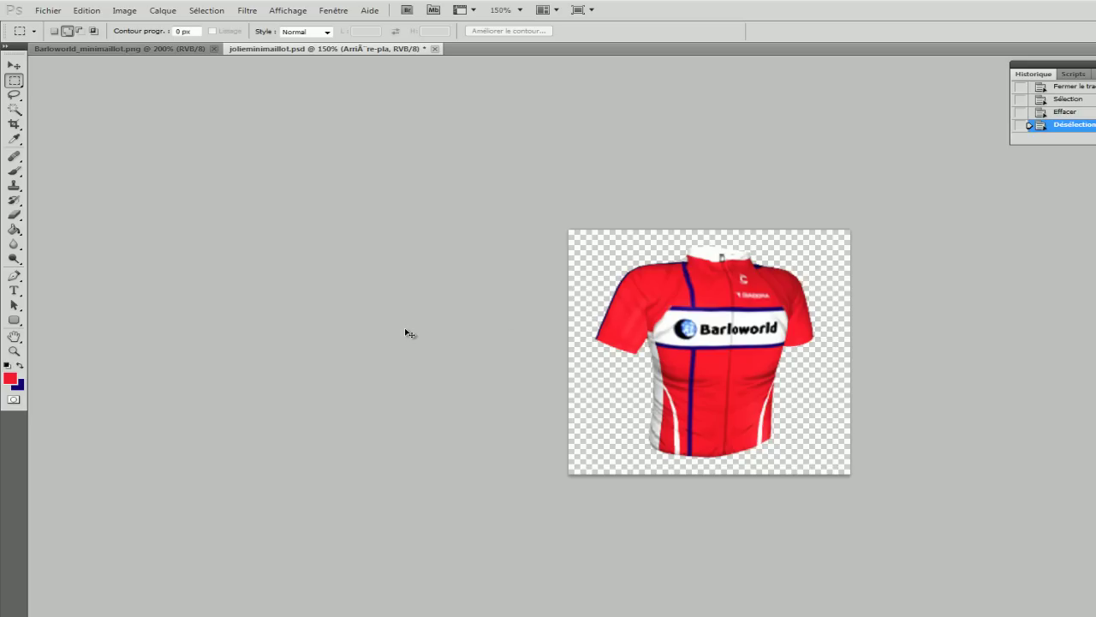
{"action": "key", "text": "ctrl+s"}
Step: Save a Targa copy with alpha, replacing the existing jolieminimaillot.tga
{"action": "key", "text": "ctrl+shift+s"}
{"action": "left_click", "coordinate": [422, 367]}
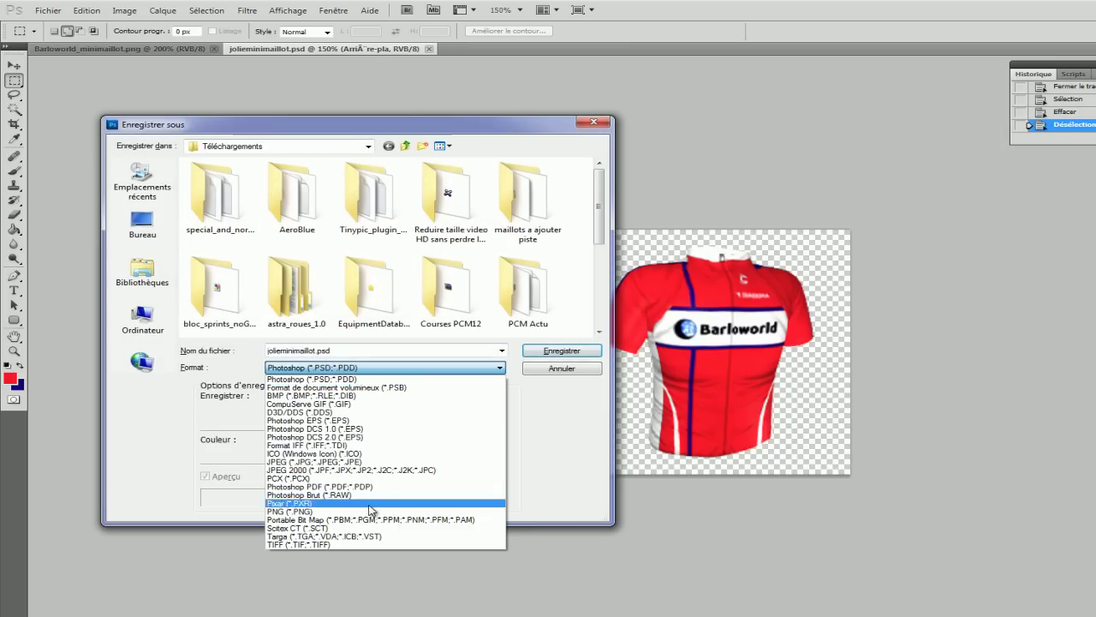
{"action": "left_click", "coordinate": [357, 536]}
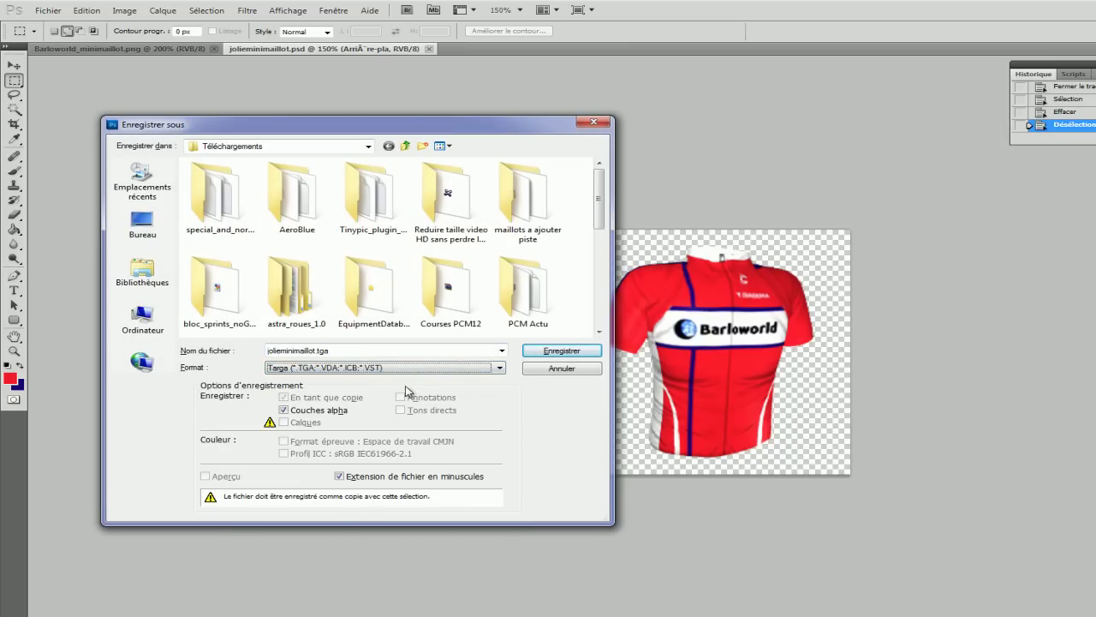
{"action": "left_click", "coordinate": [565, 352]}
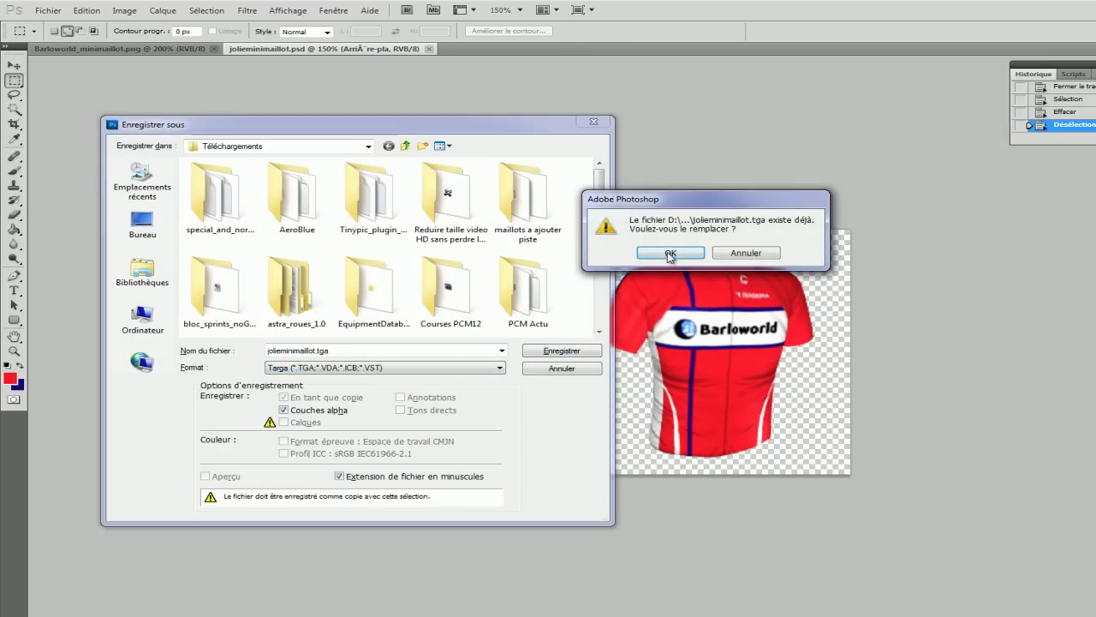
{"action": "left_click", "coordinate": [673, 259]}
{"action": "left_click", "coordinate": [735, 221]}
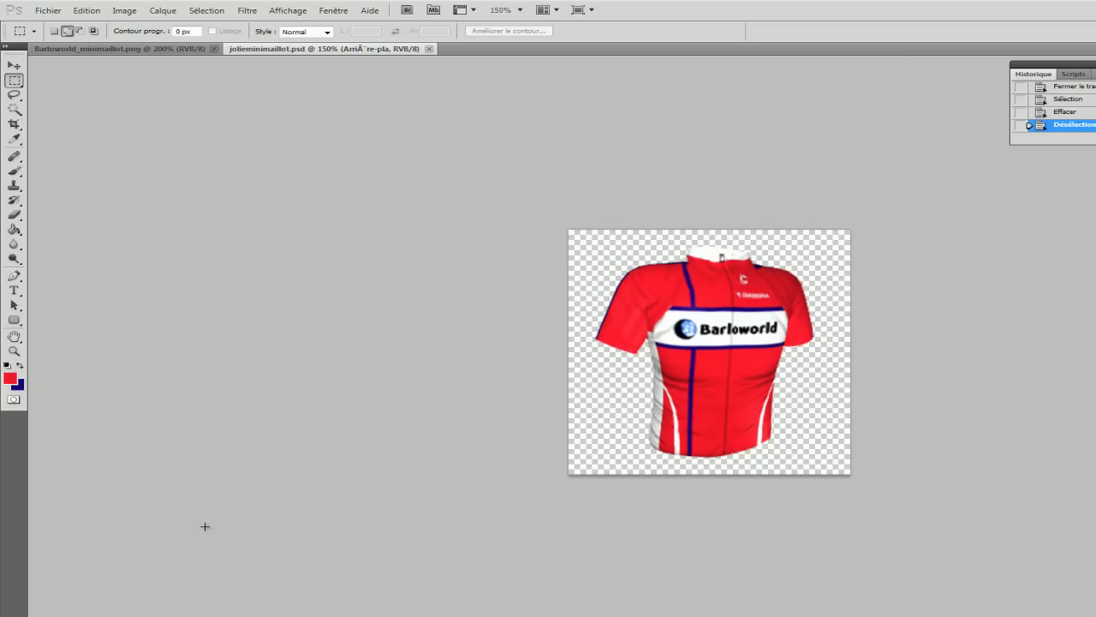
Step: Preview jolieminimaillot.tga in ACDSee, close the viewer, and refresh the Téléchargements listing
{"action": "key", "text": "alt+Tab"}
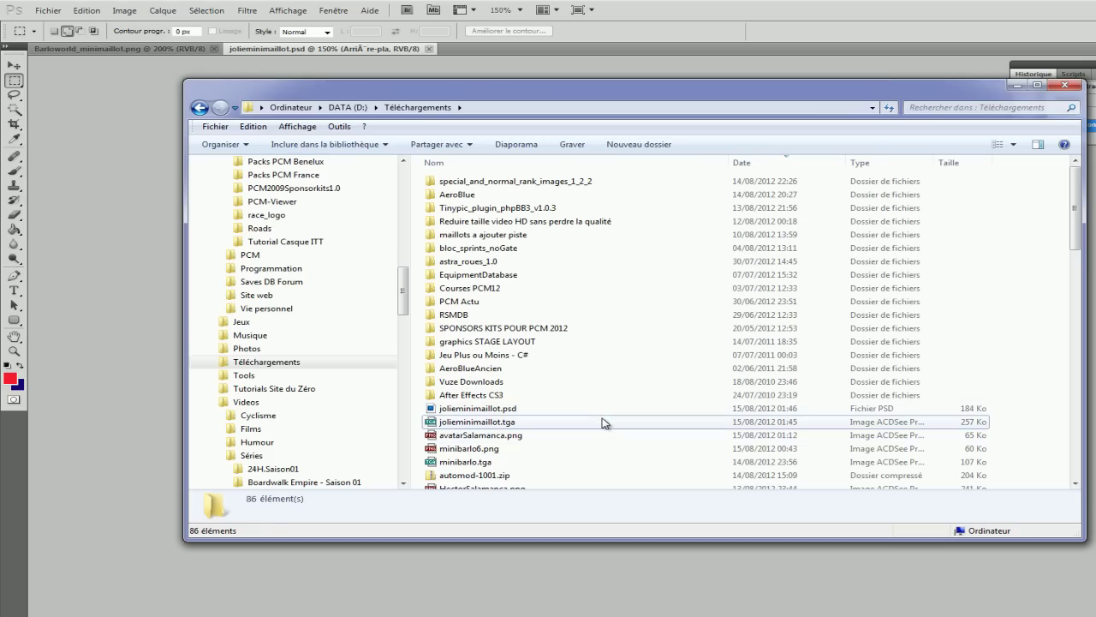
{"action": "left_click", "coordinate": [602, 422]}
{"action": "double_click", "coordinate": [602, 421]}
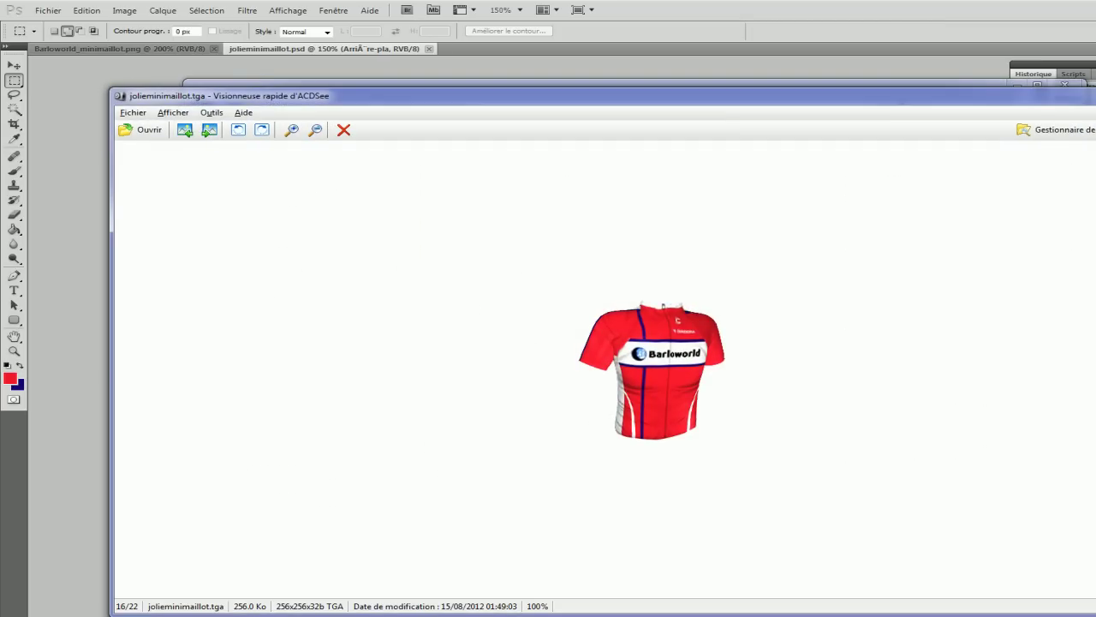
{"action": "key", "text": "Escape"}
{"action": "right_click", "coordinate": [1031, 322]}
{"action": "left_click", "coordinate": [1058, 371]}
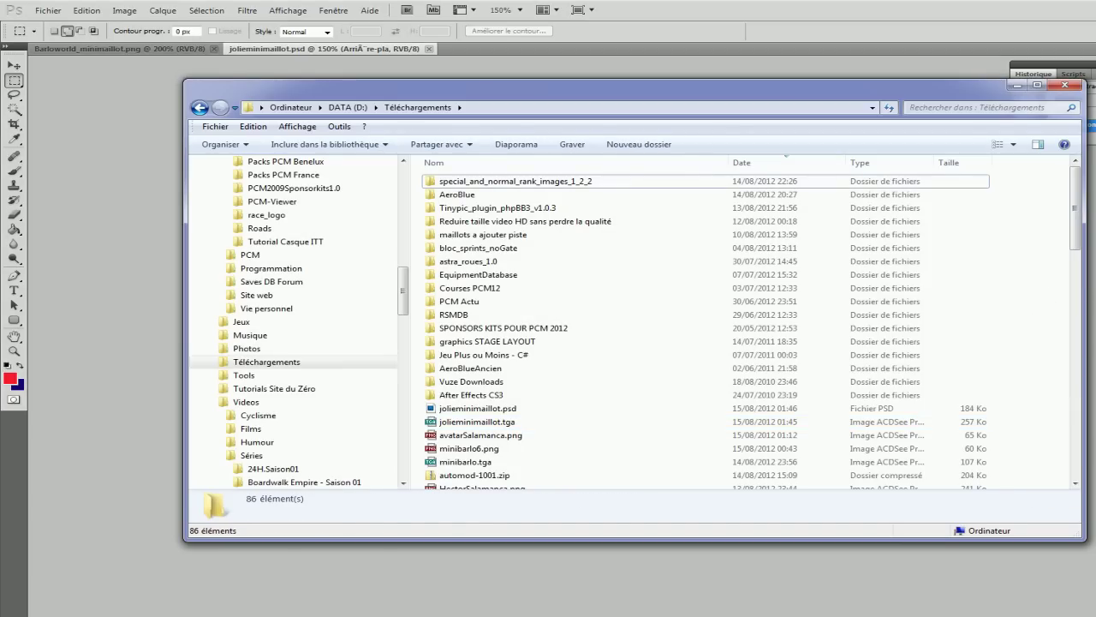